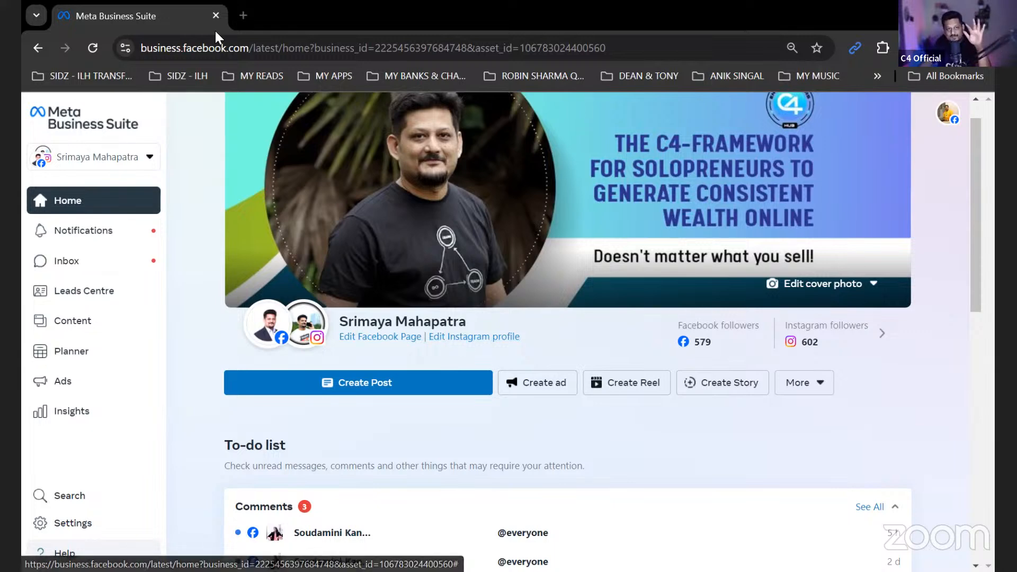
- Start creating a new business portfolio from the business asset switcher
{"action": "mouse_move", "coordinate": [286, 319]}
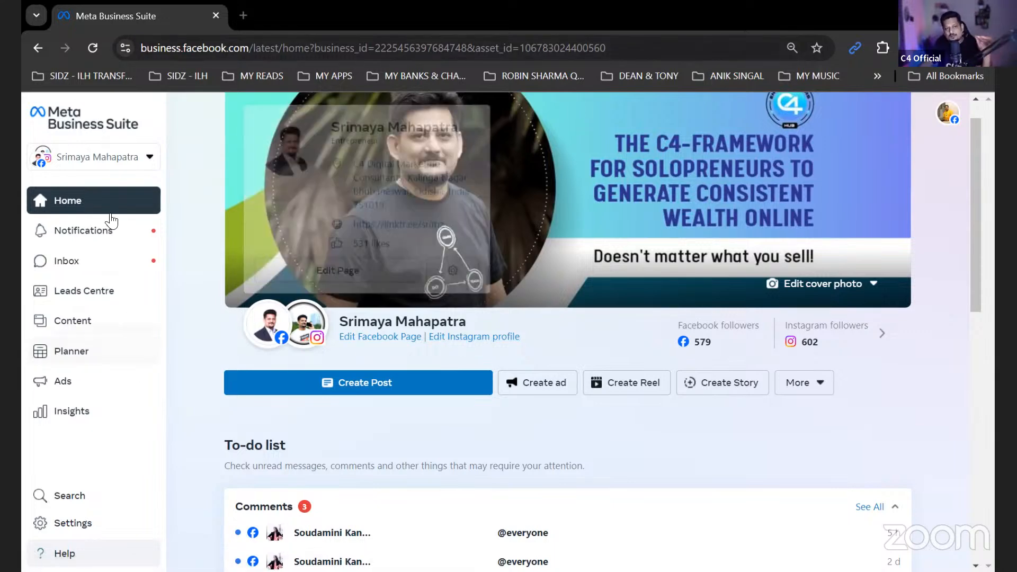
{"action": "left_click", "coordinate": [124, 161]}
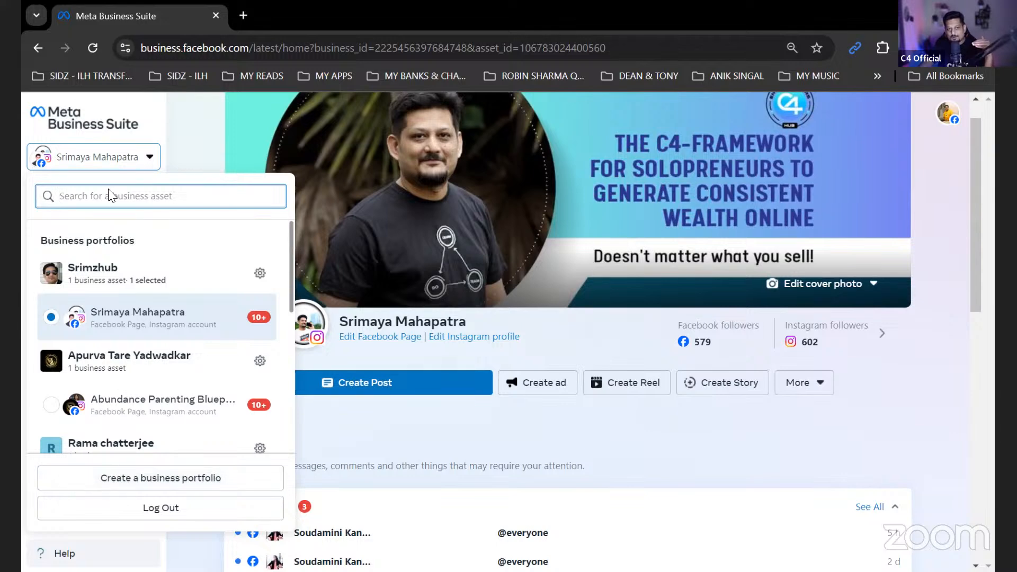
{"action": "left_click", "coordinate": [104, 167]}
{"action": "left_click", "coordinate": [103, 166]}
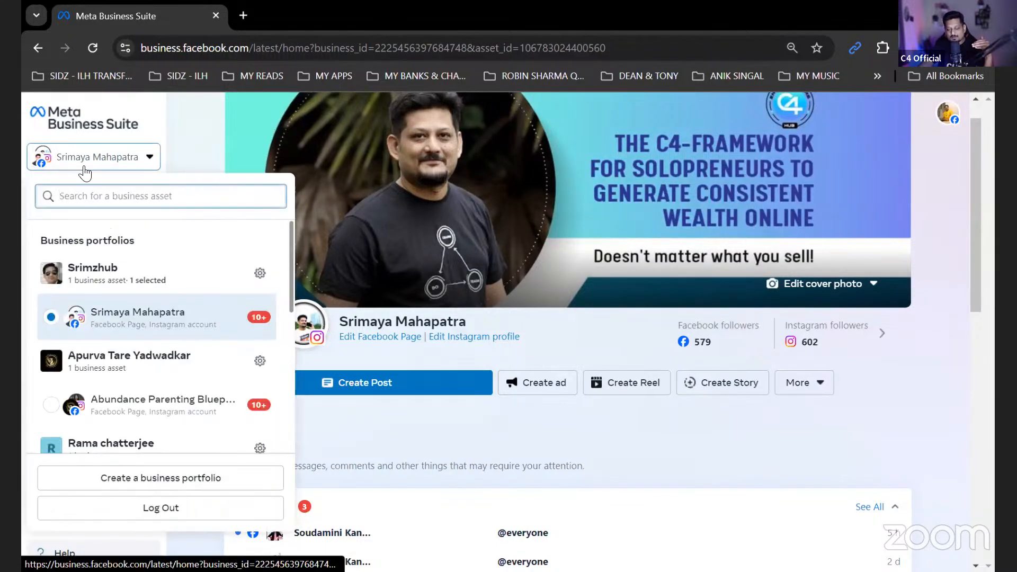
{"action": "left_click", "coordinate": [149, 480]}
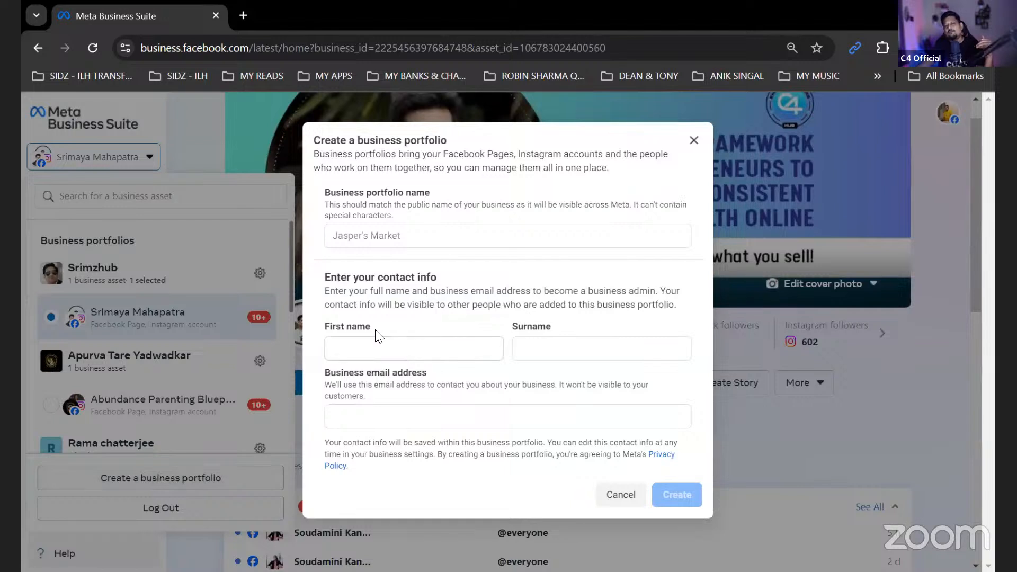
- Name the new business portfolio "Testing Aug 2024"
{"action": "left_click", "coordinate": [395, 236]}
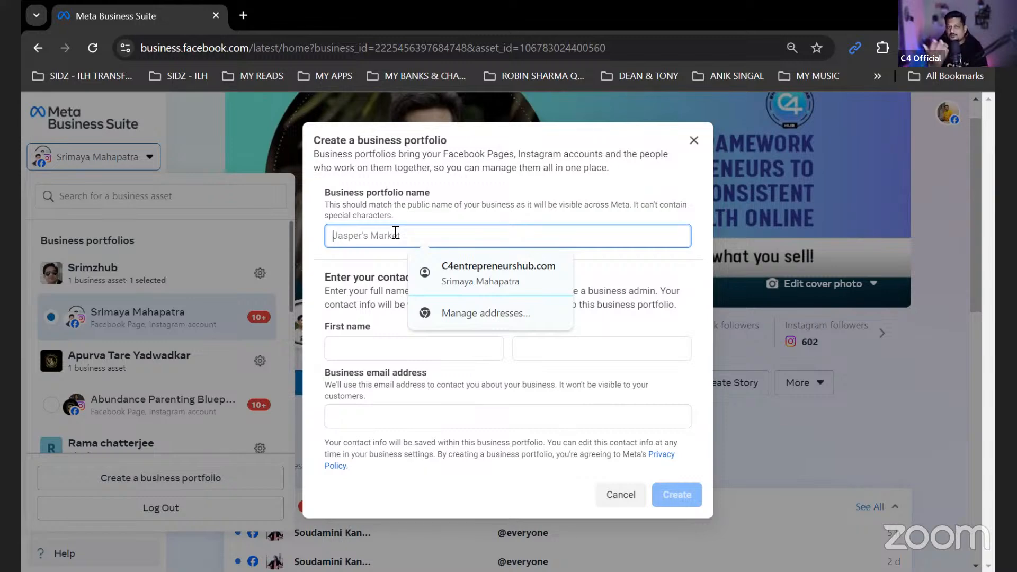
{"action": "type", "text": "Testing"}
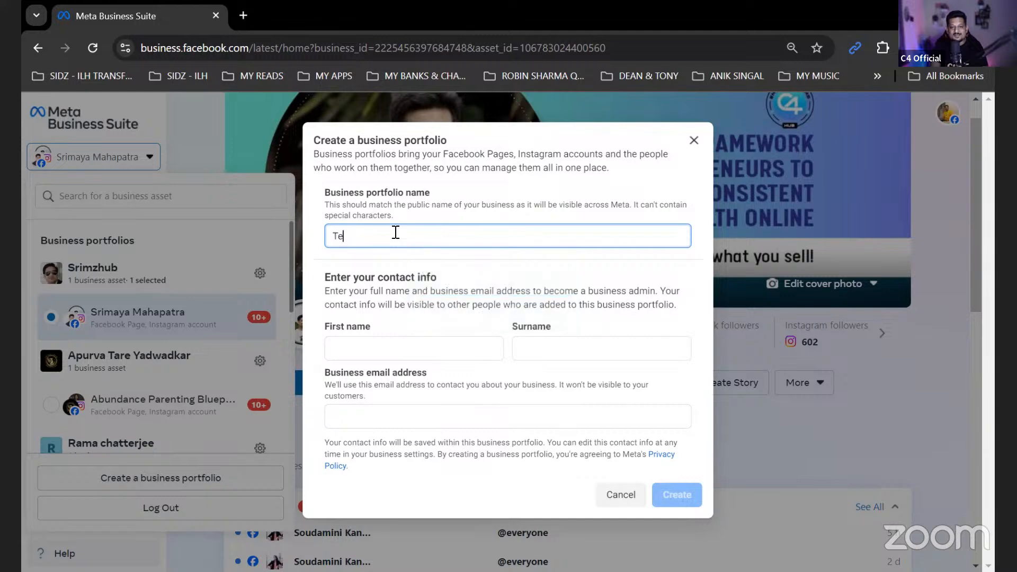
{"action": "key", "text": "BackSpace"}
{"action": "key", "text": "BackSpace"}
{"action": "type", "text": "ng"}
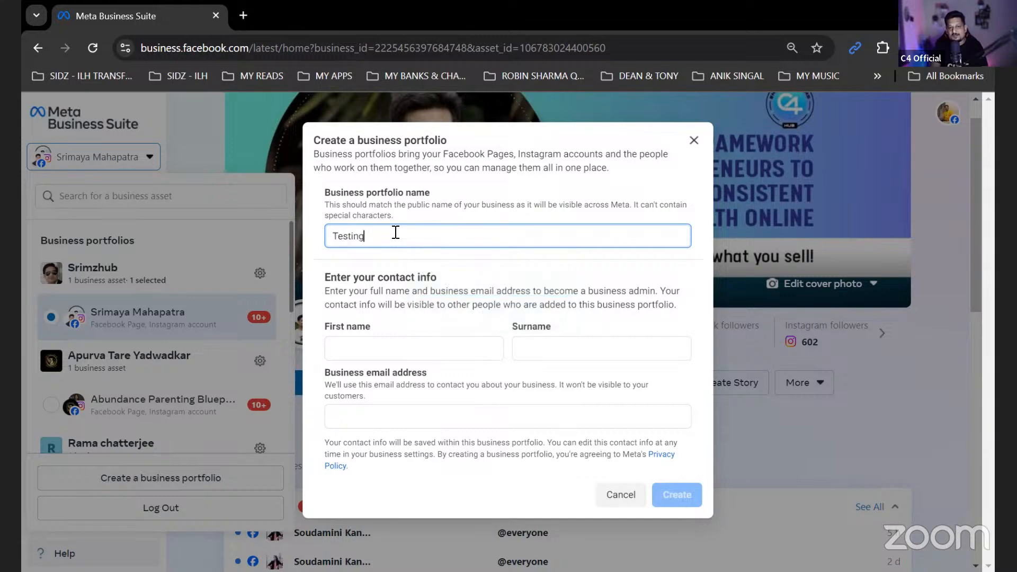
{"action": "type", "text": " Aug 2024"}
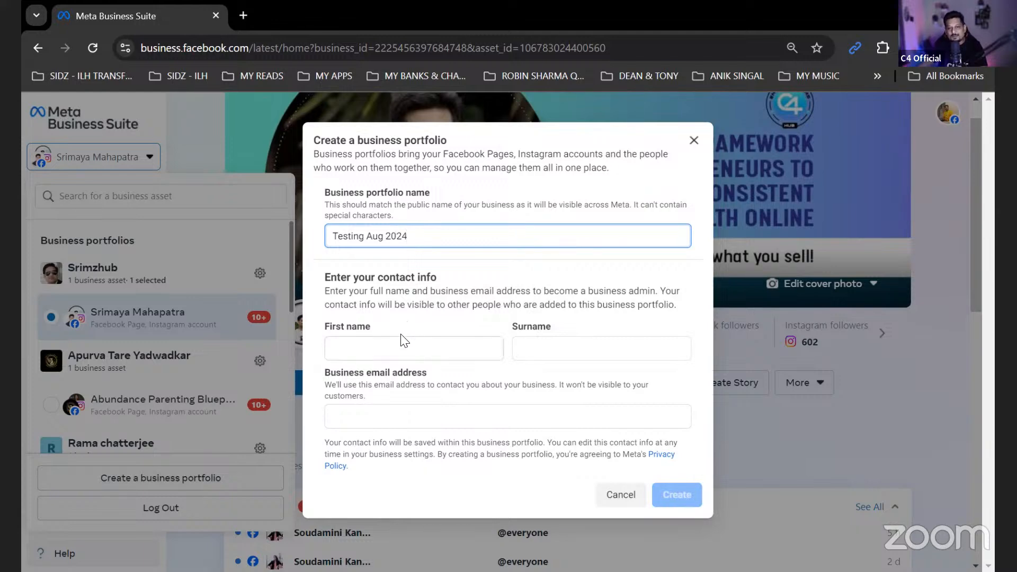
- Enter the business admin's first name and surname in the contact info of the new portfolio
{"action": "left_click", "coordinate": [404, 344]}
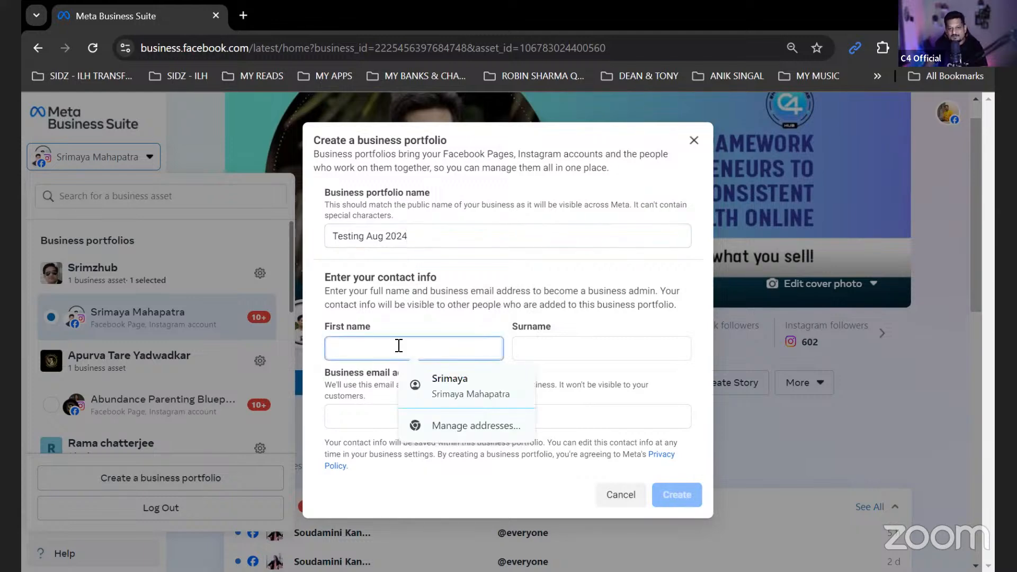
{"action": "type", "text": "C4"}
{"action": "key", "text": "Tab"}
{"action": "type", "text": "Offica"}
{"action": "key", "text": "BackSpace"}
{"action": "key", "text": "BackSpace"}
{"action": "key", "text": "BackSpace"}
{"action": "key", "text": "BackSpace"}
{"action": "key", "text": "BackSpace"}
{"action": "key", "text": "BackSpace"}
{"action": "type", "text": "Jaclk"}
{"action": "key", "text": "BackSpace"}
{"action": "key", "text": "BackSpace"}
{"action": "type", "text": "k"}
- Enter the business email address in the new portfolio's contact info
{"action": "left_click", "coordinate": [455, 415]}
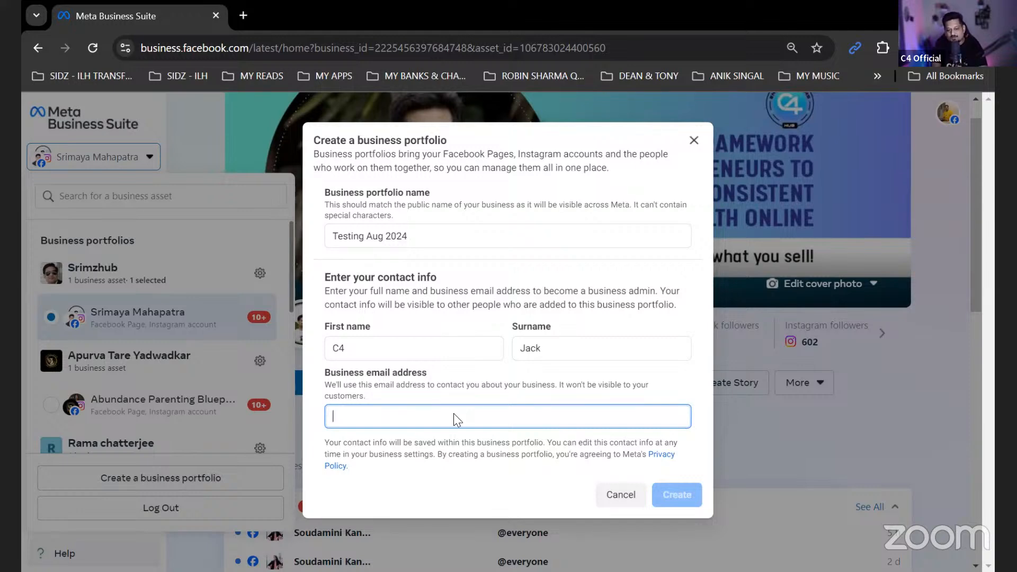
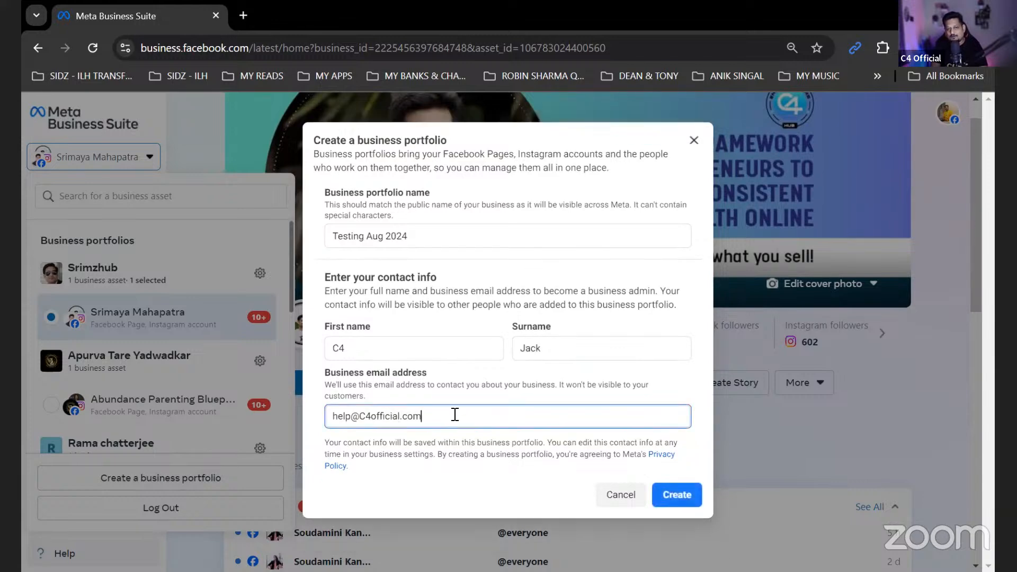
{"action": "left_click_drag", "start_coordinate": [454, 414], "coordinate": [330, 416]}
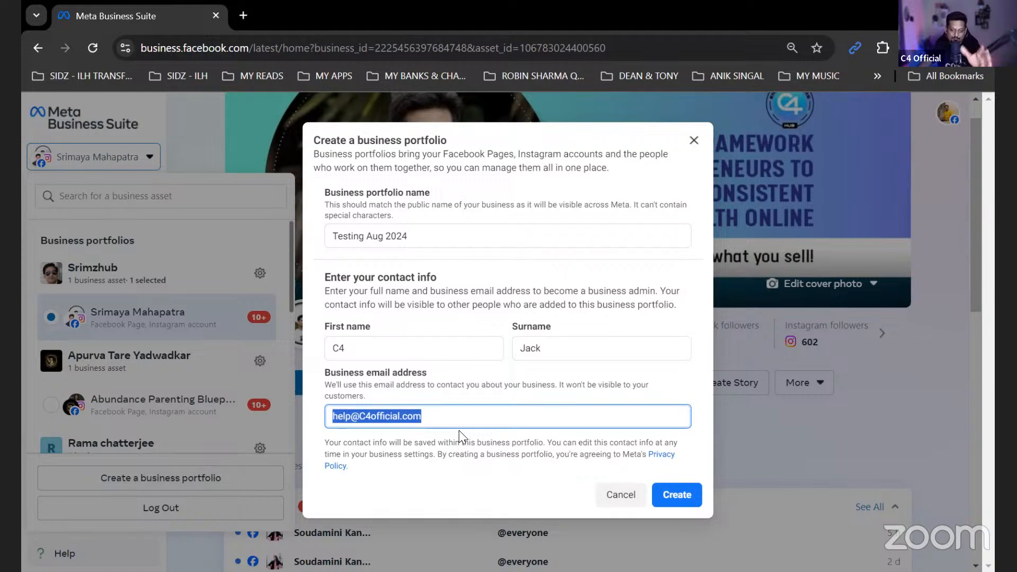
{"action": "left_click", "coordinate": [455, 416]}
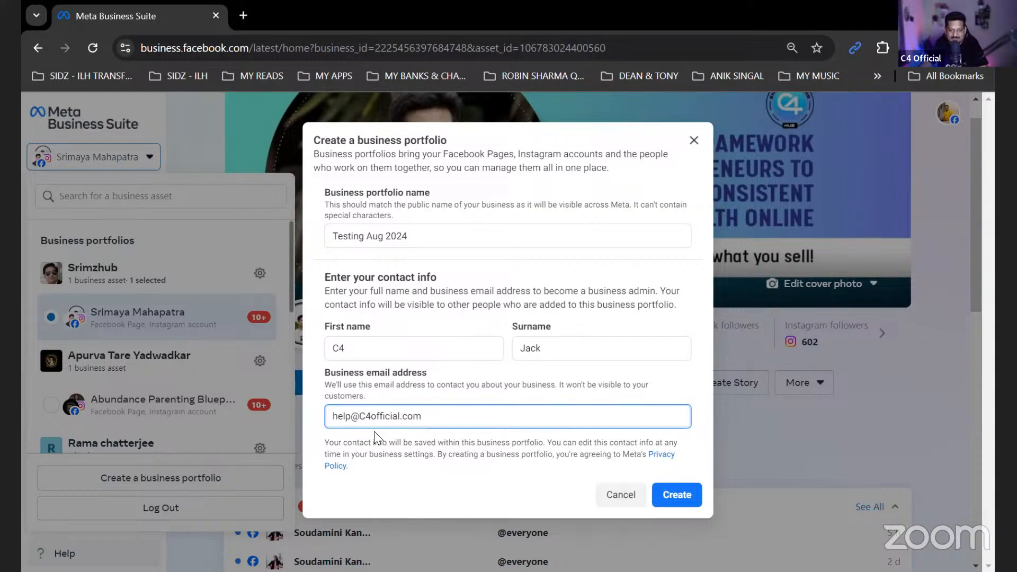
- Check the portfolio name and contact info entries and create the business portfolio
{"action": "left_click", "coordinate": [422, 237]}
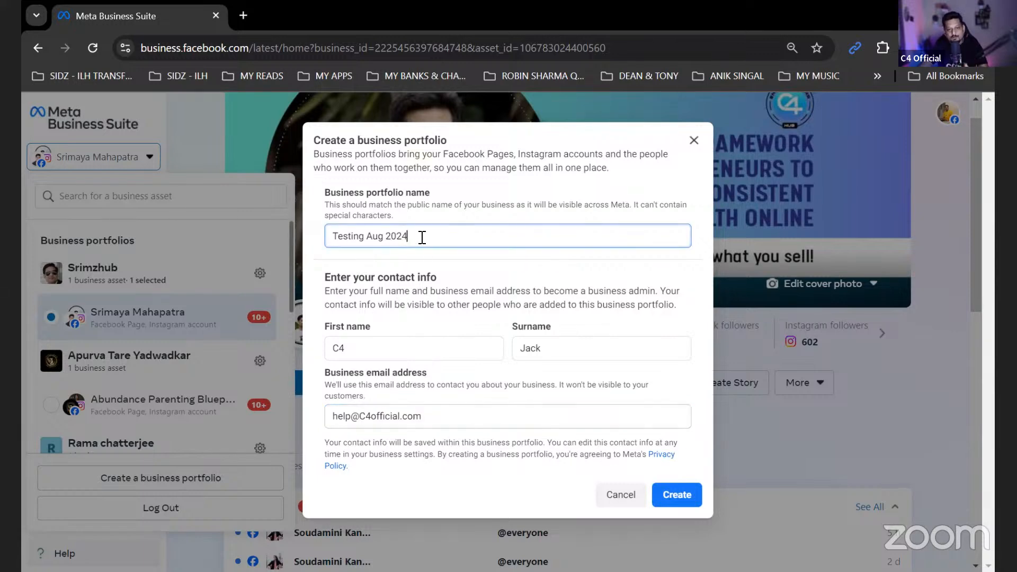
{"action": "left_click", "coordinate": [404, 347]}
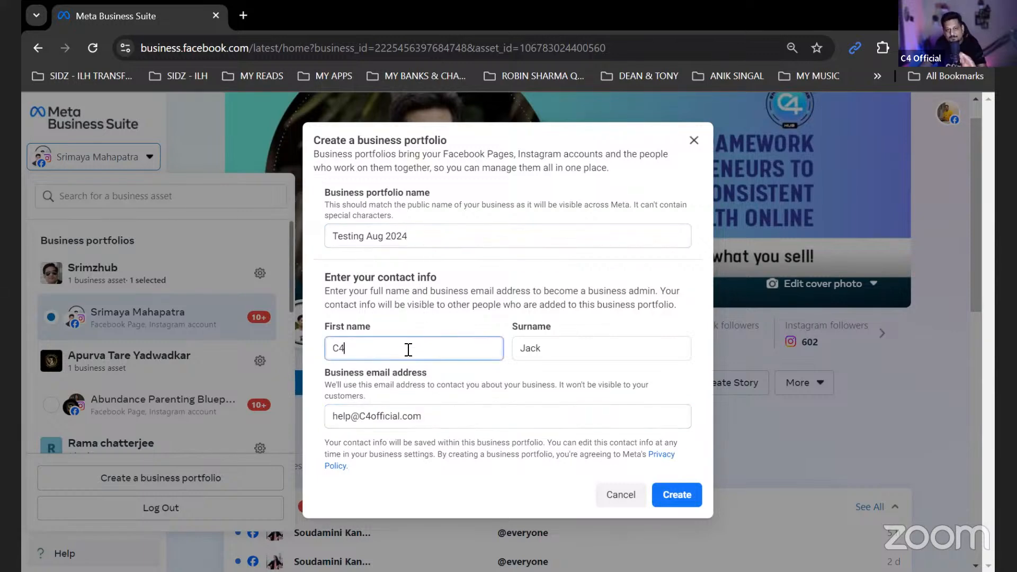
{"action": "left_click", "coordinate": [551, 349]}
{"action": "left_click", "coordinate": [428, 410]}
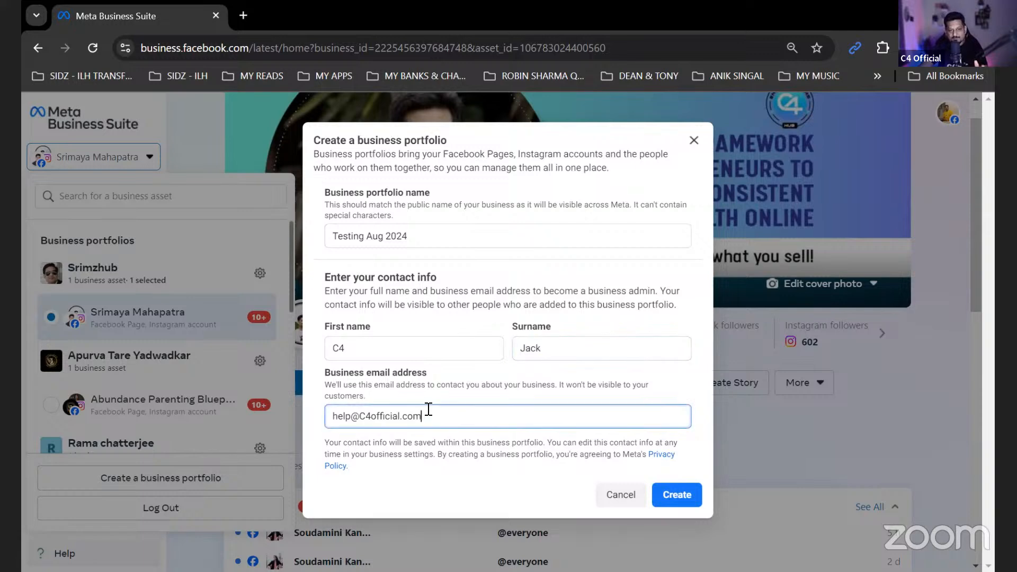
{"action": "left_click", "coordinate": [680, 498]}
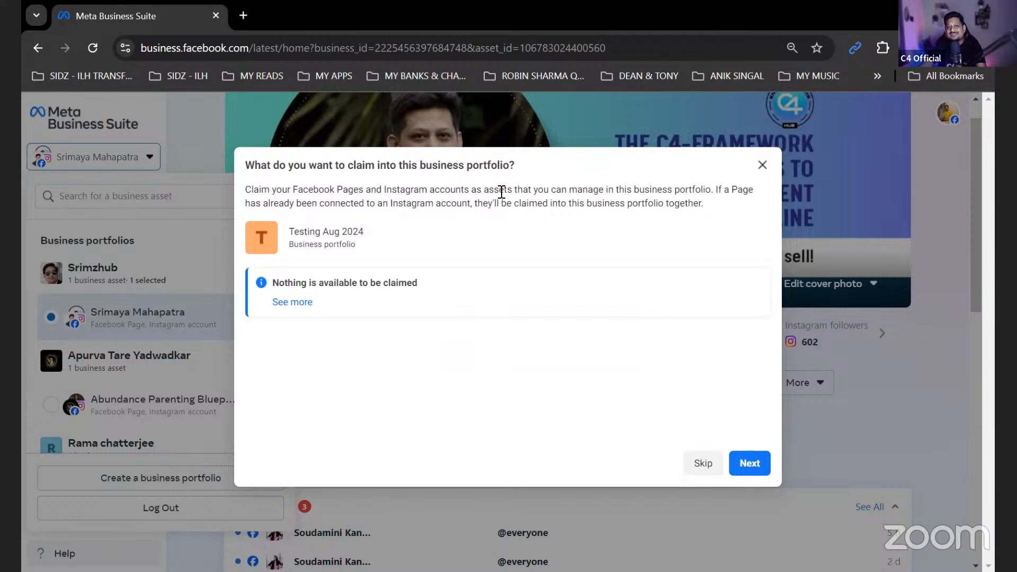
- Read how Facebook Pages and Instagram accounts are claimed as assets, and continue to adding people without claiming any
{"action": "left_click_drag", "start_coordinate": [477, 189], "coordinate": [512, 187]}
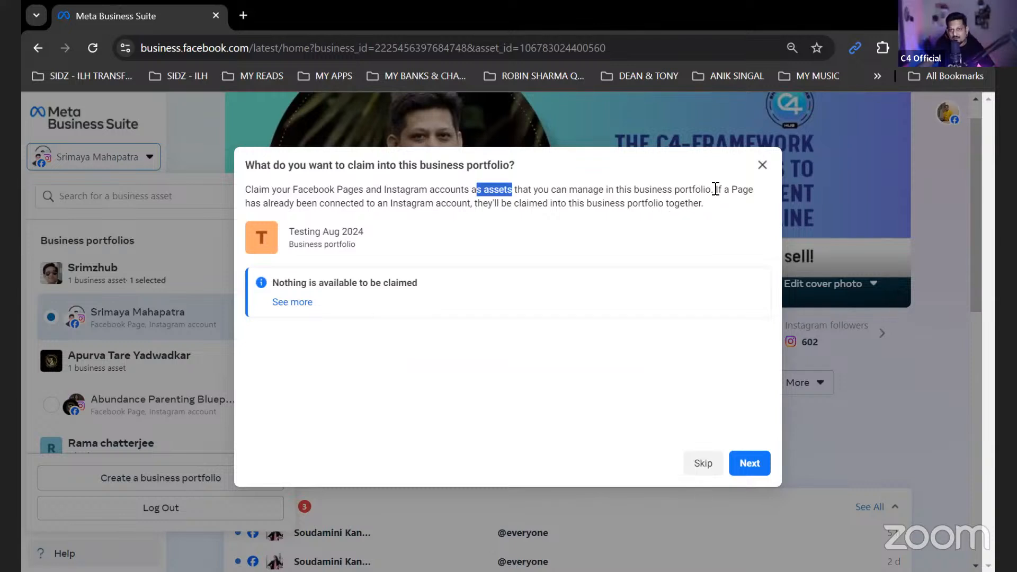
{"action": "left_click_drag", "start_coordinate": [714, 191], "coordinate": [727, 211]}
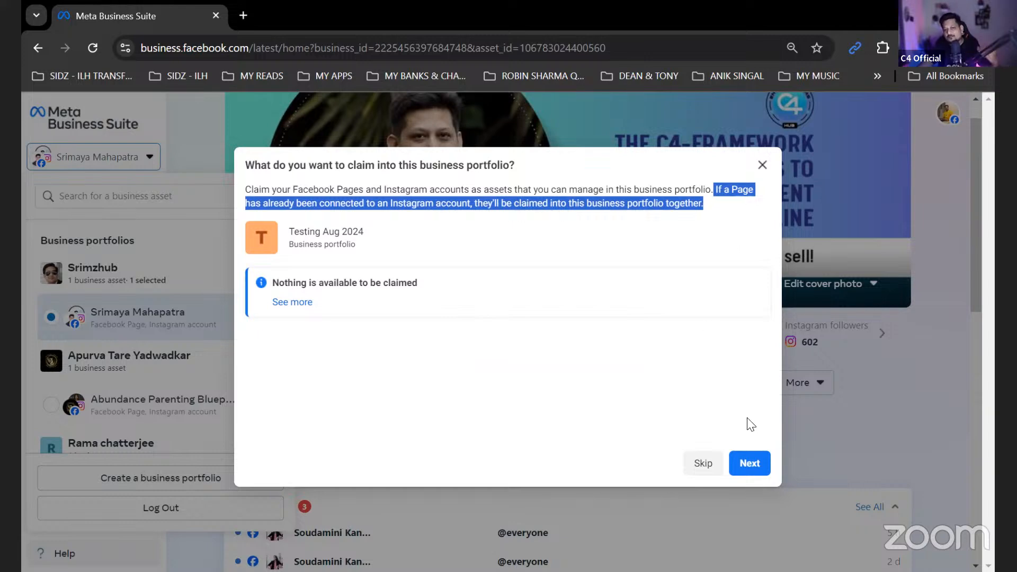
{"action": "left_click", "coordinate": [756, 469]}
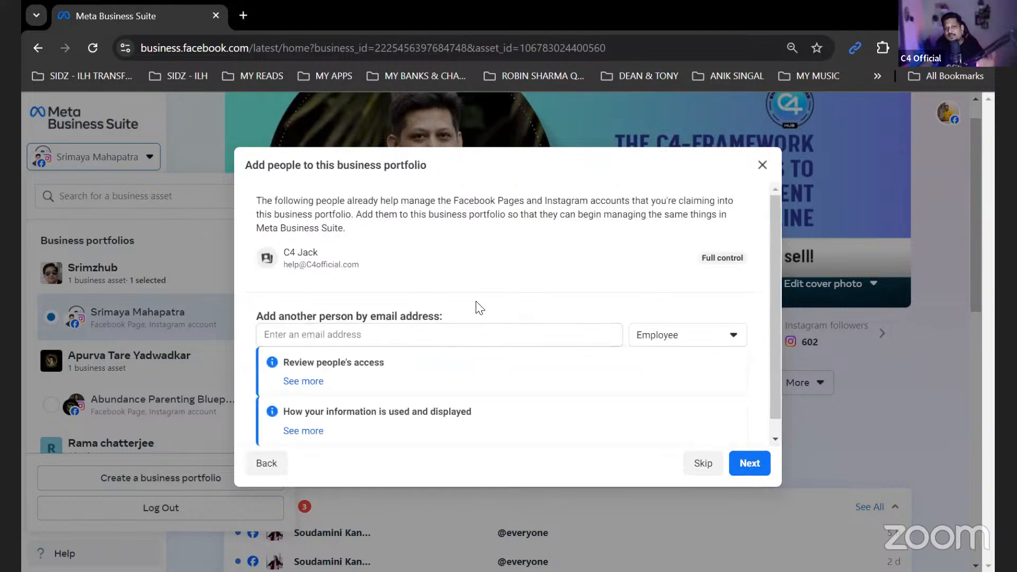
- Enter another person's email address for access to the business portfolio and open the choice of access levels
{"action": "scroll", "coordinate": [477, 307], "scroll_direction": "down", "scroll_amount": 1}
{"action": "scroll", "coordinate": [477, 320], "scroll_direction": "up", "scroll_amount": 1}
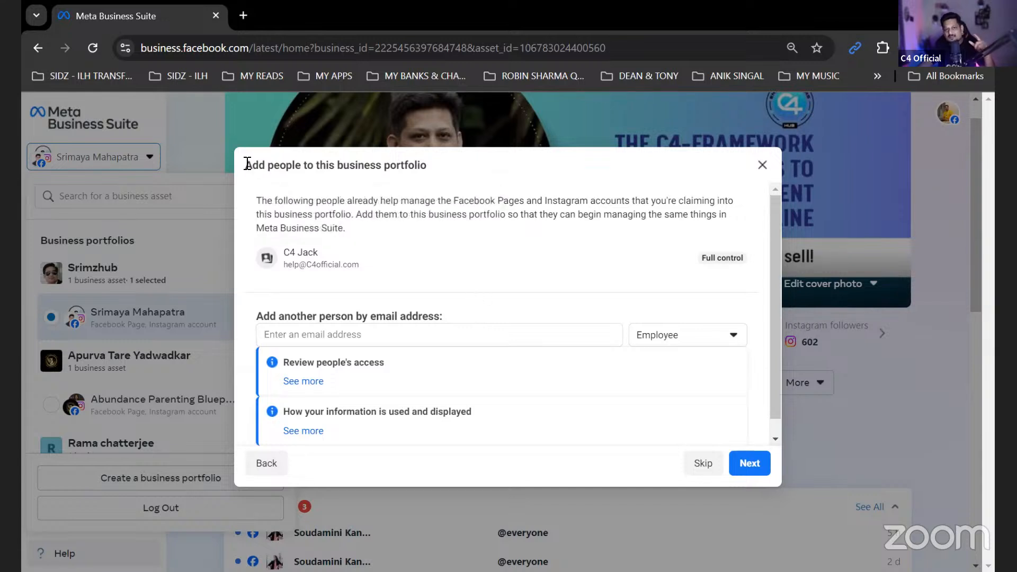
{"action": "left_click_drag", "start_coordinate": [247, 164], "coordinate": [431, 168]}
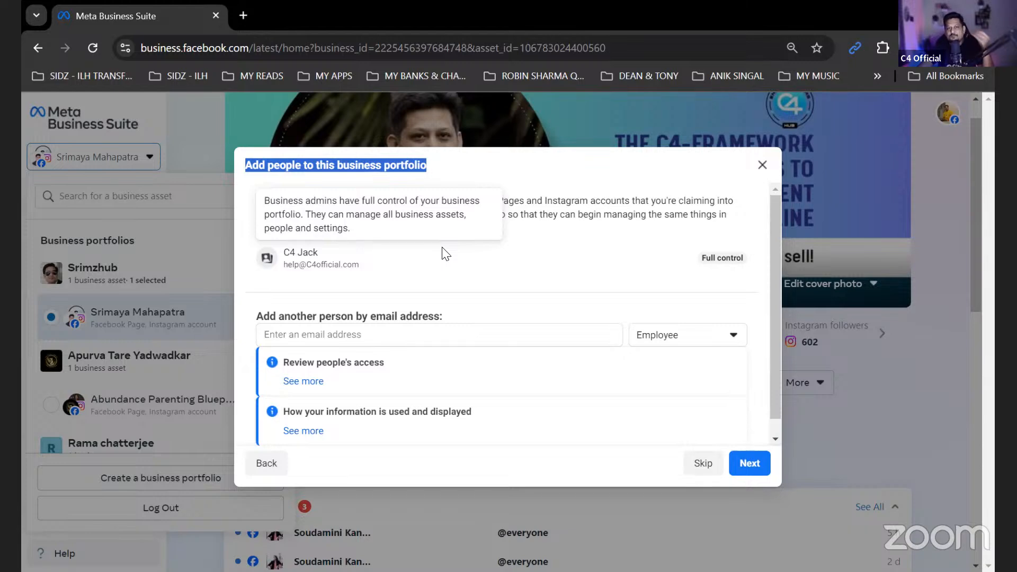
{"action": "left_click", "coordinate": [416, 339]}
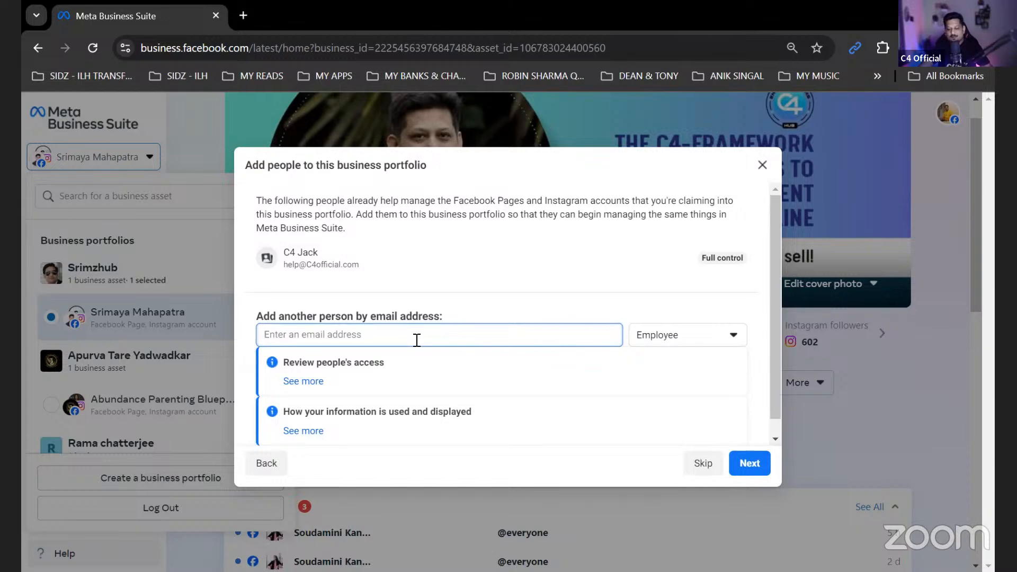
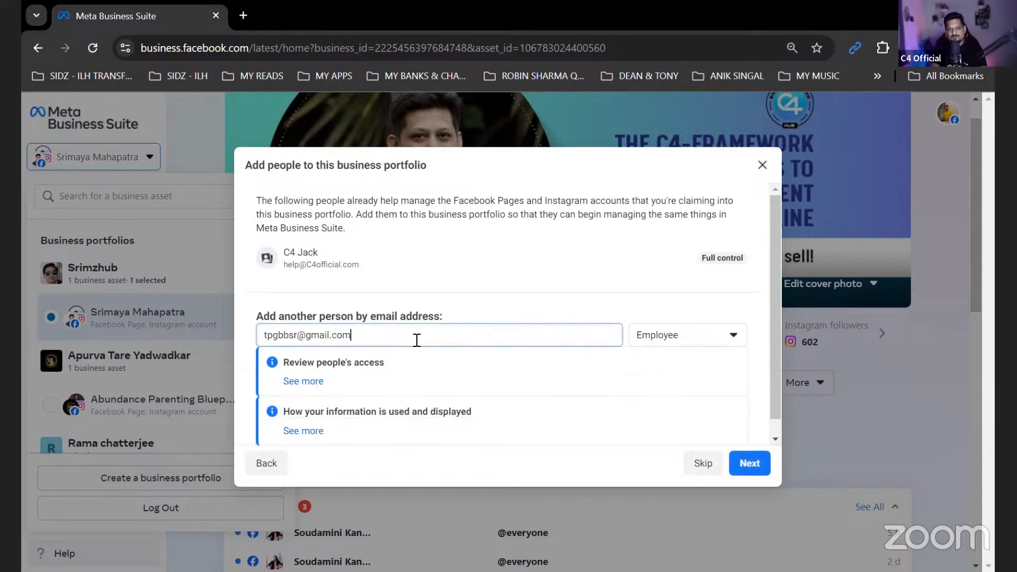
{"action": "left_click", "coordinate": [645, 338]}
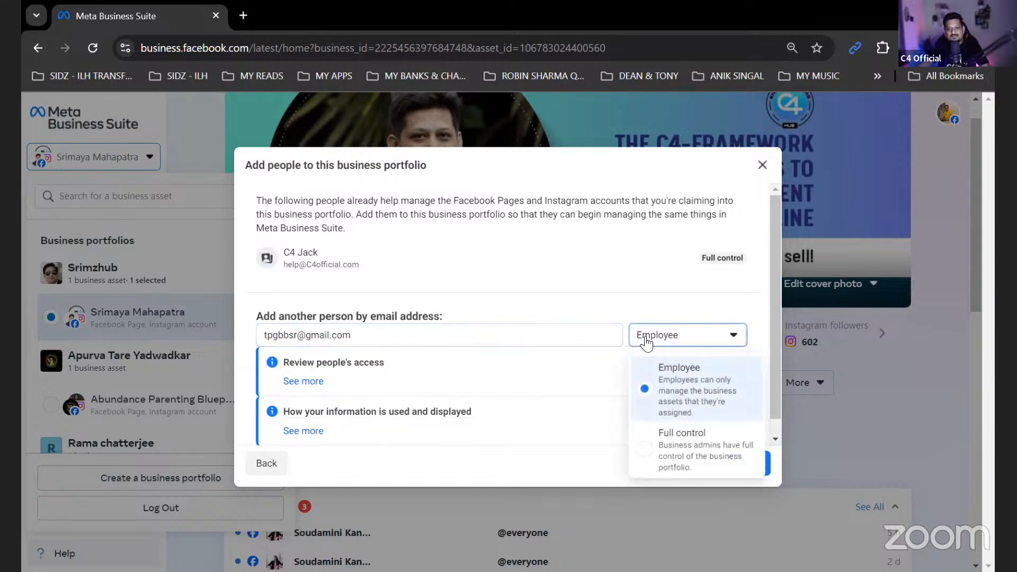
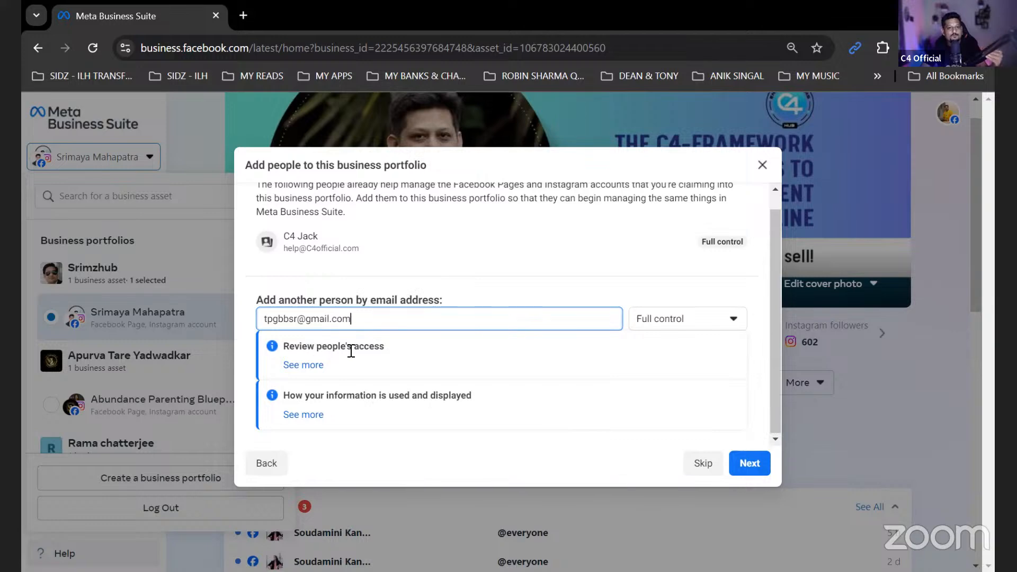
- Read the notes on people's access and information use, continue to the portfolio review, and close it without confirming
{"action": "left_click", "coordinate": [307, 366]}
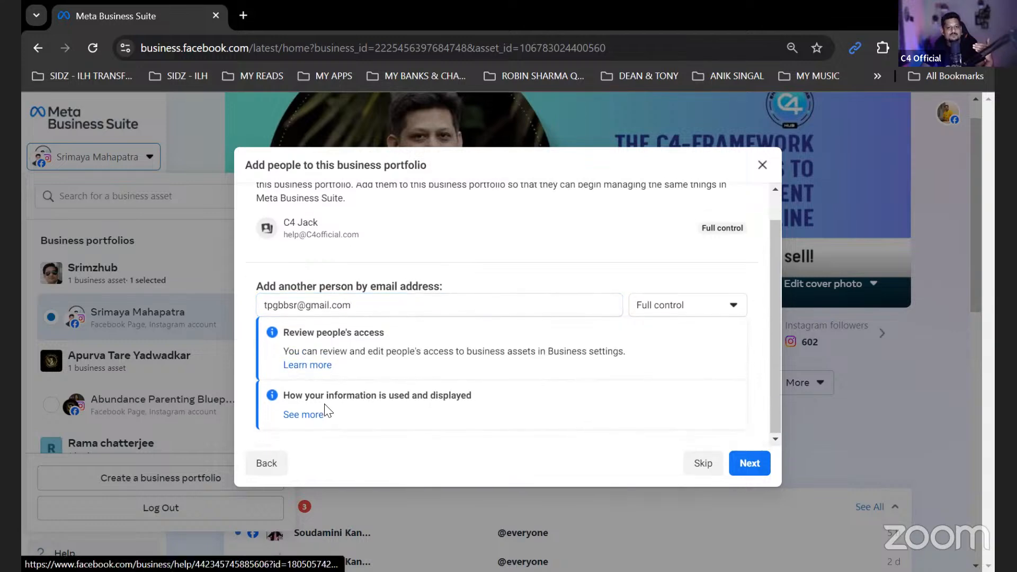
{"action": "left_click", "coordinate": [320, 416]}
{"action": "scroll", "coordinate": [426, 390], "scroll_direction": "down", "scroll_amount": 1}
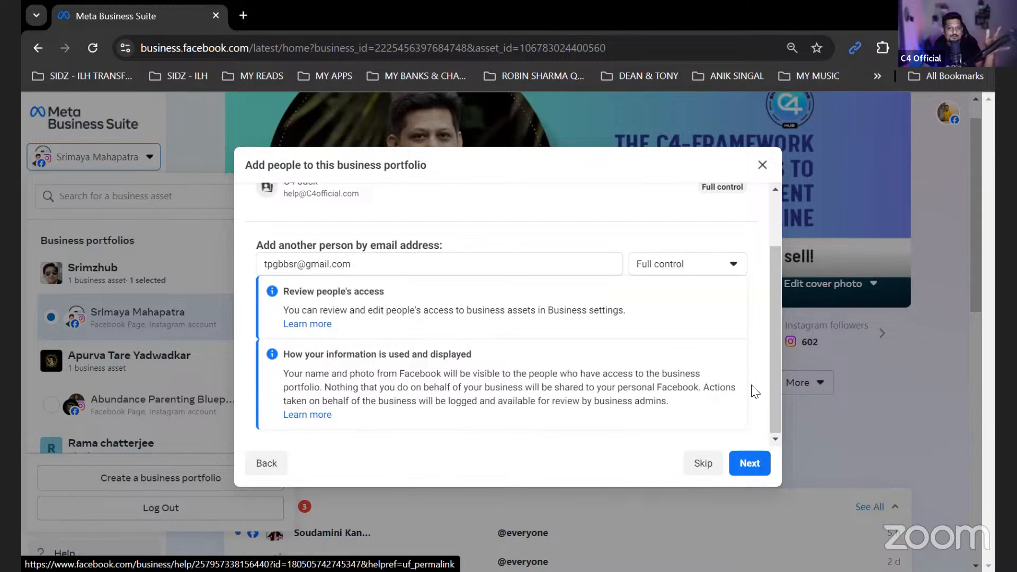
{"action": "left_click", "coordinate": [749, 463]}
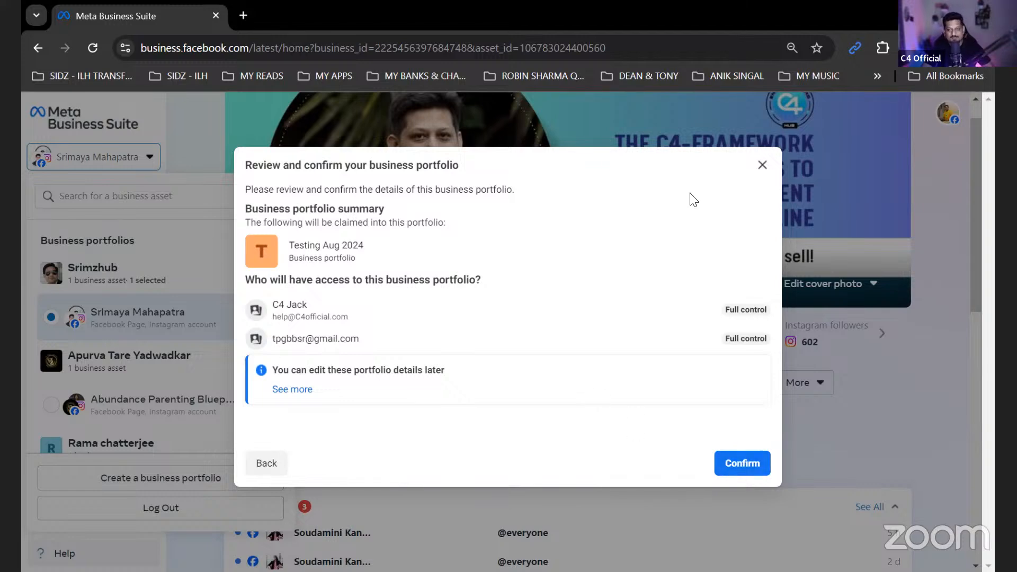
{"action": "left_click", "coordinate": [763, 169]}
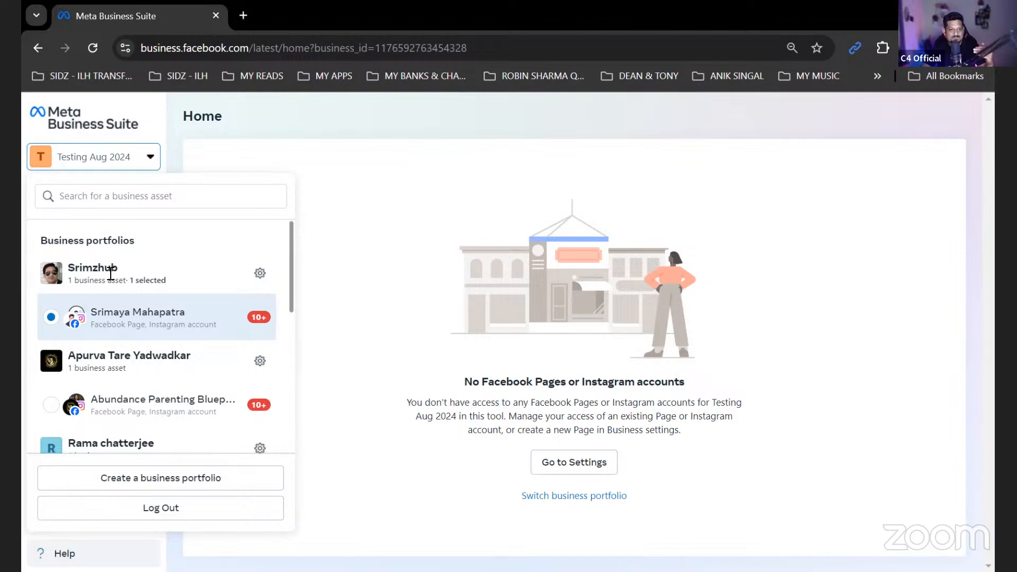
- Look through the list of business portfolios and the assets under each one
{"action": "scroll", "coordinate": [131, 325], "scroll_direction": "down", "scroll_amount": 3}
{"action": "scroll", "coordinate": [132, 325], "scroll_direction": "down", "scroll_amount": 3}
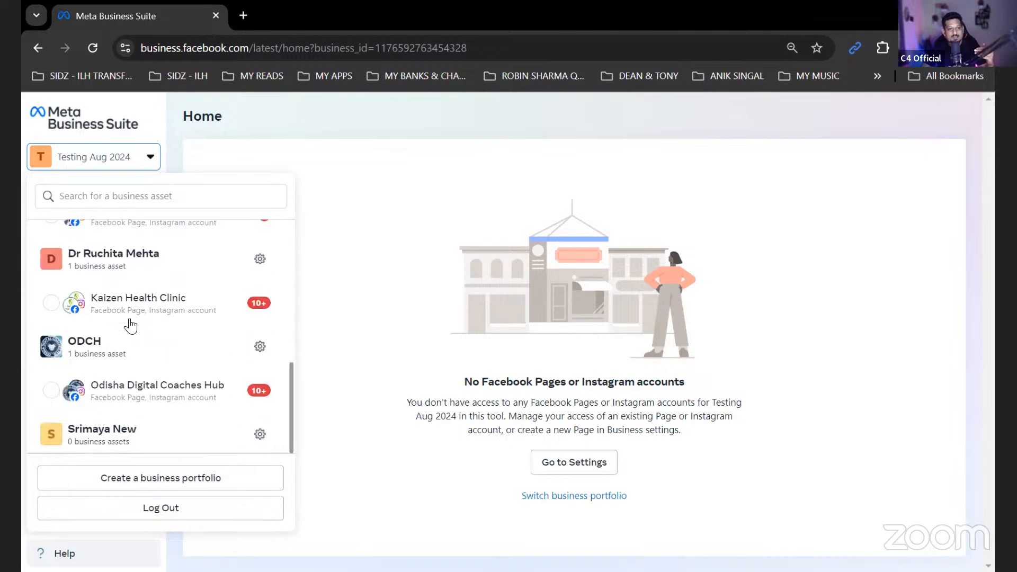
{"action": "scroll", "coordinate": [131, 325], "scroll_direction": "up", "scroll_amount": 8}
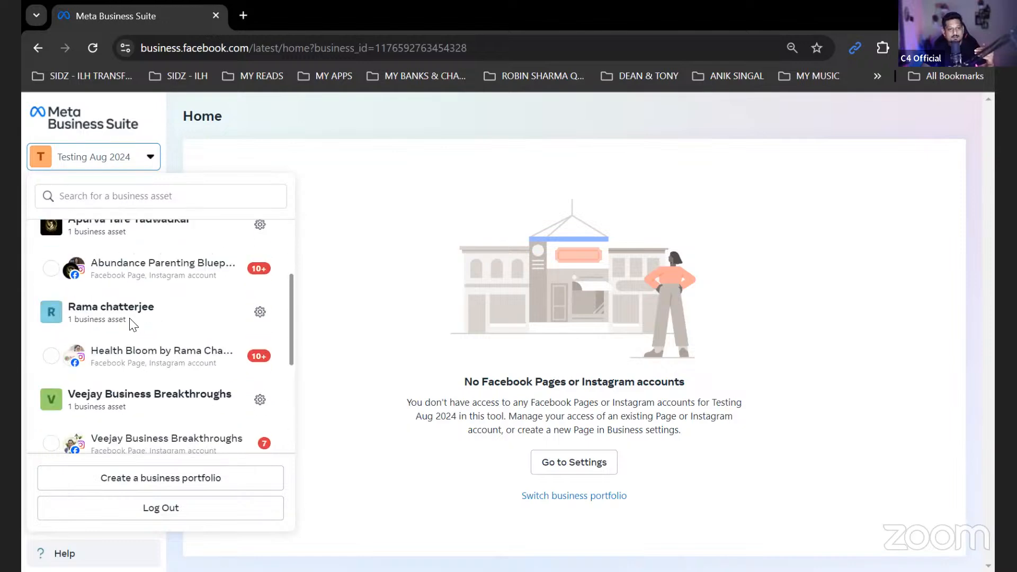
{"action": "left_click", "coordinate": [393, 319]}
{"action": "left_click", "coordinate": [115, 166]}
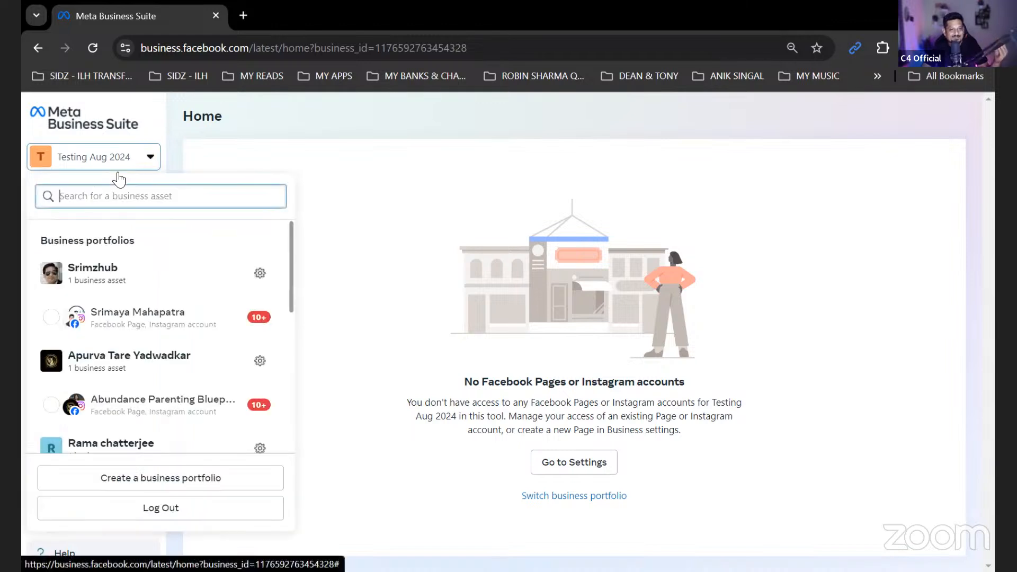
{"action": "scroll", "coordinate": [180, 415], "scroll_direction": "down", "scroll_amount": 6}
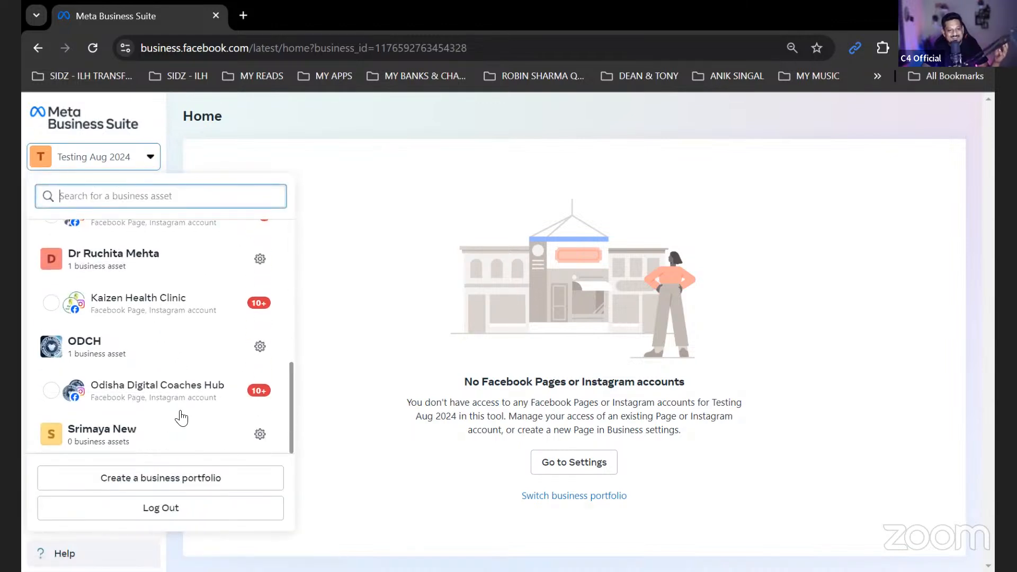
{"action": "scroll", "coordinate": [169, 382], "scroll_direction": "up", "scroll_amount": 6}
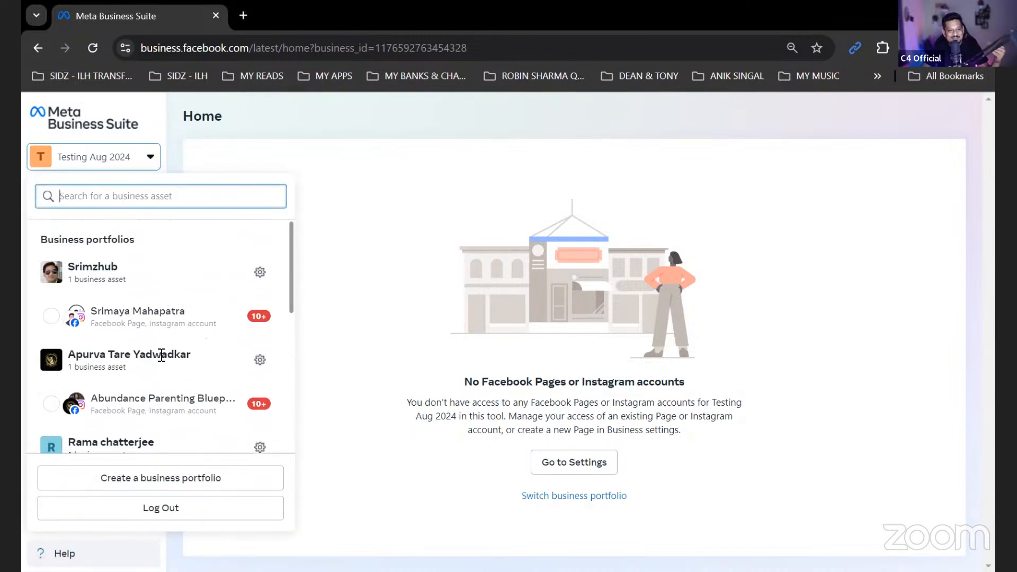
{"action": "left_click", "coordinate": [390, 250]}
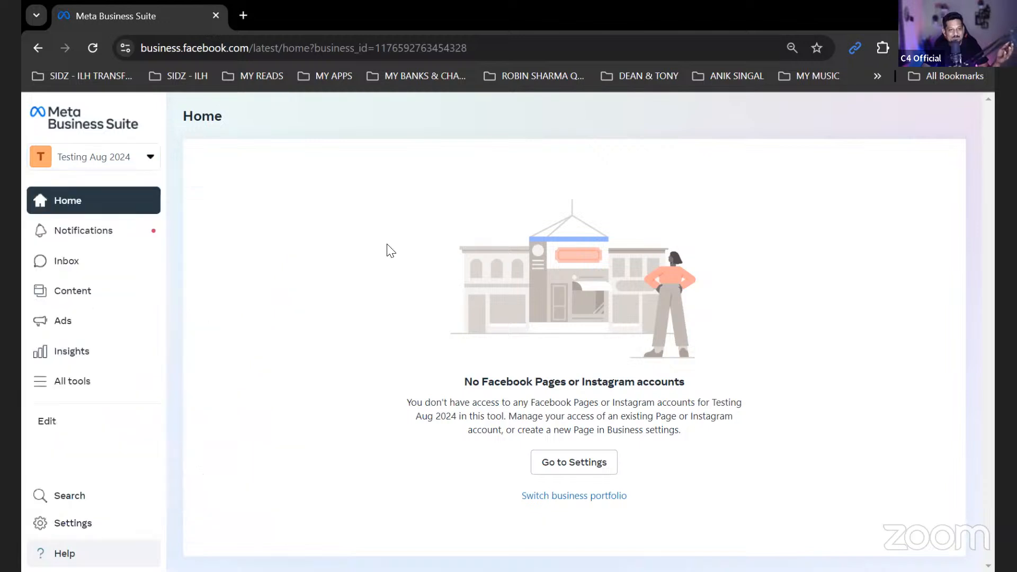
{"action": "left_click", "coordinate": [133, 160]}
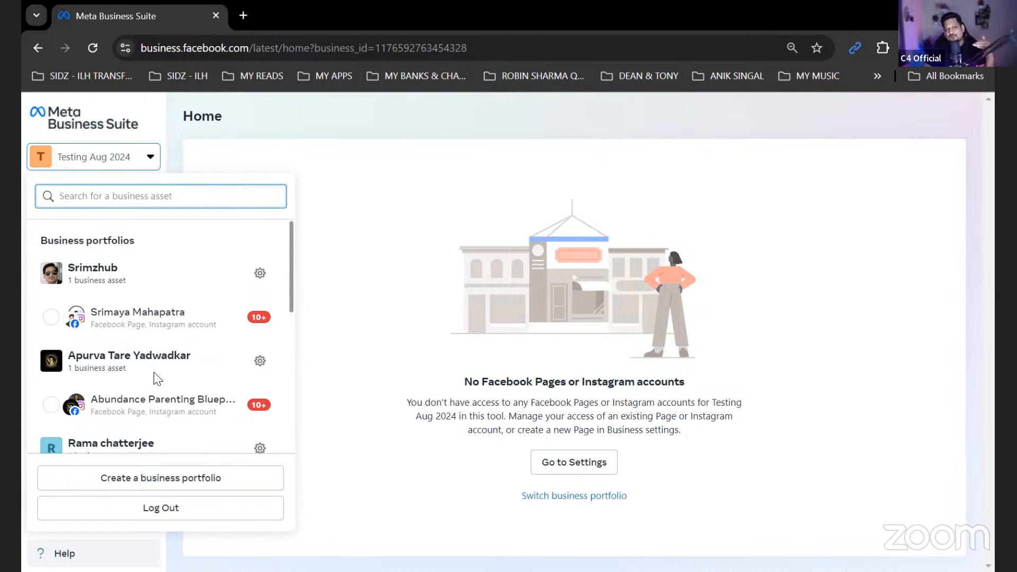
{"action": "left_click", "coordinate": [363, 220]}
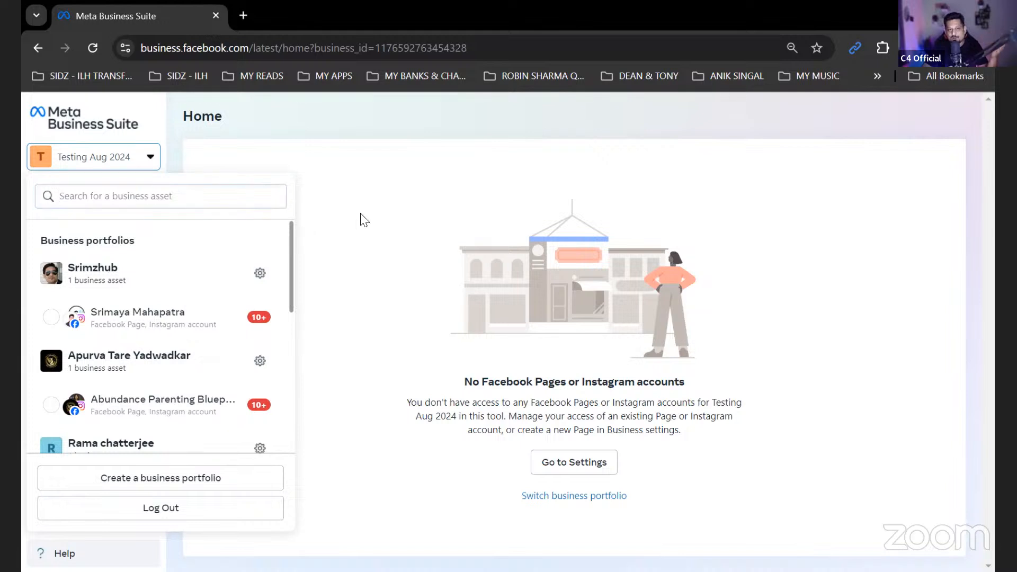
- Open the help articles and check the list of business portfolios once more
{"action": "left_click", "coordinate": [65, 553]}
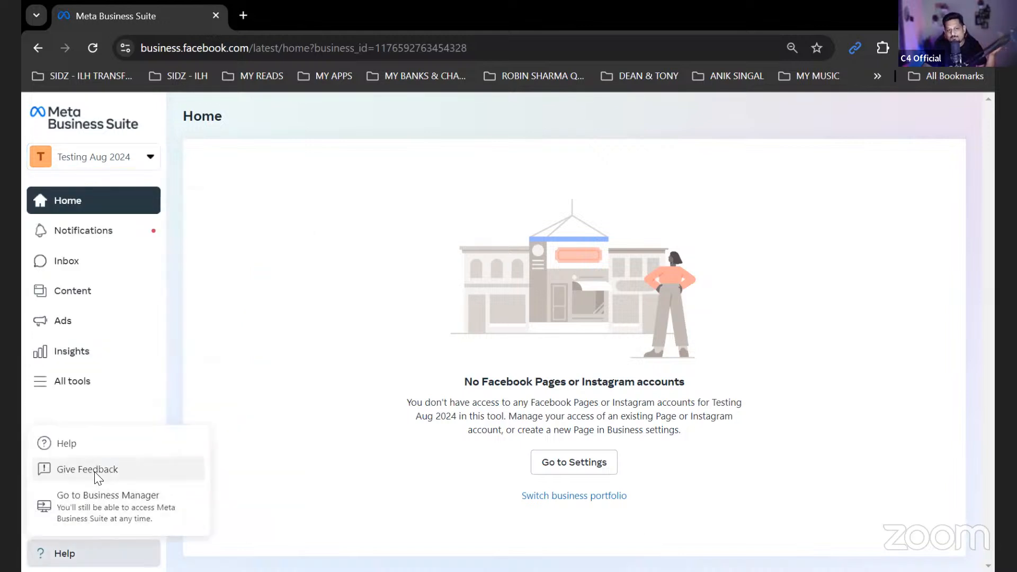
{"action": "left_click", "coordinate": [74, 444]}
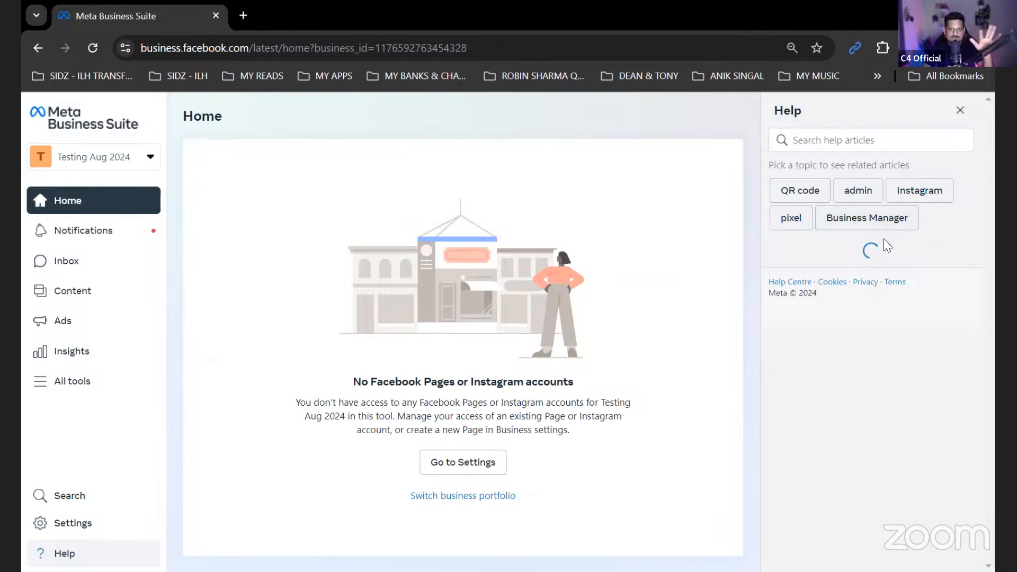
{"action": "left_click", "coordinate": [66, 157]}
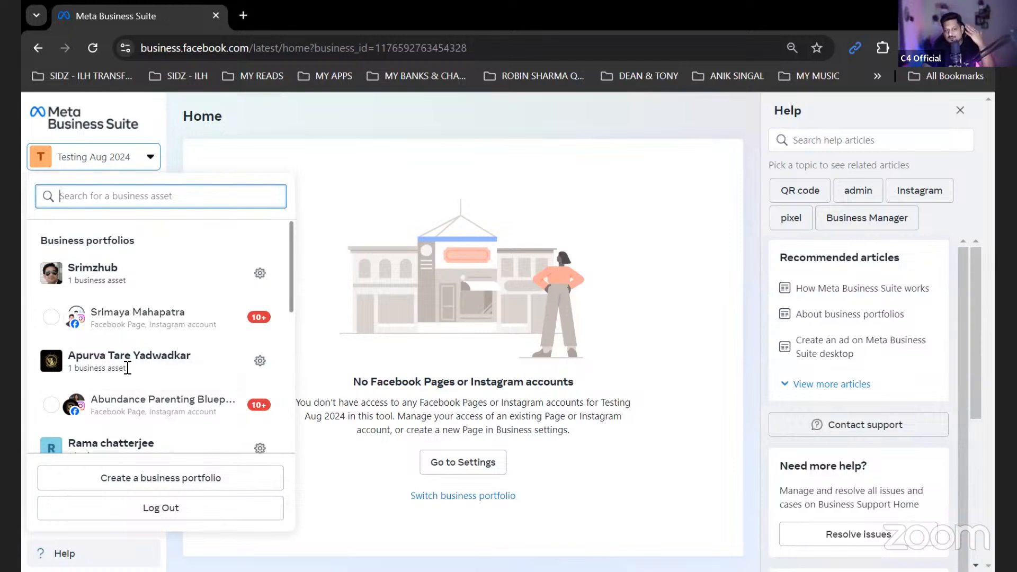
{"action": "left_click", "coordinate": [312, 172]}
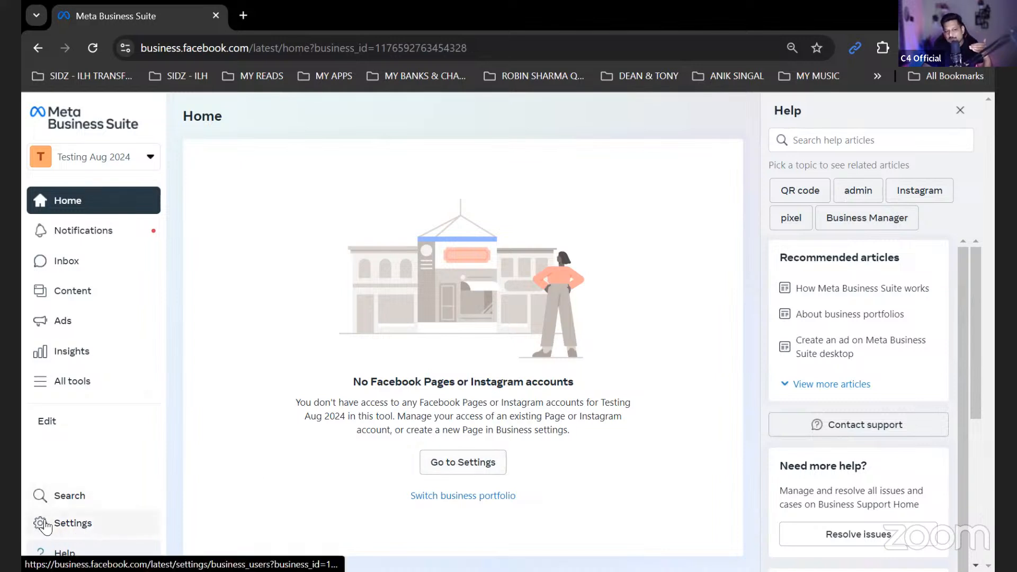
- Open the settings of the Testing Aug 2024 portfolio and review who has access to it under People
{"action": "left_click", "coordinate": [78, 527]}
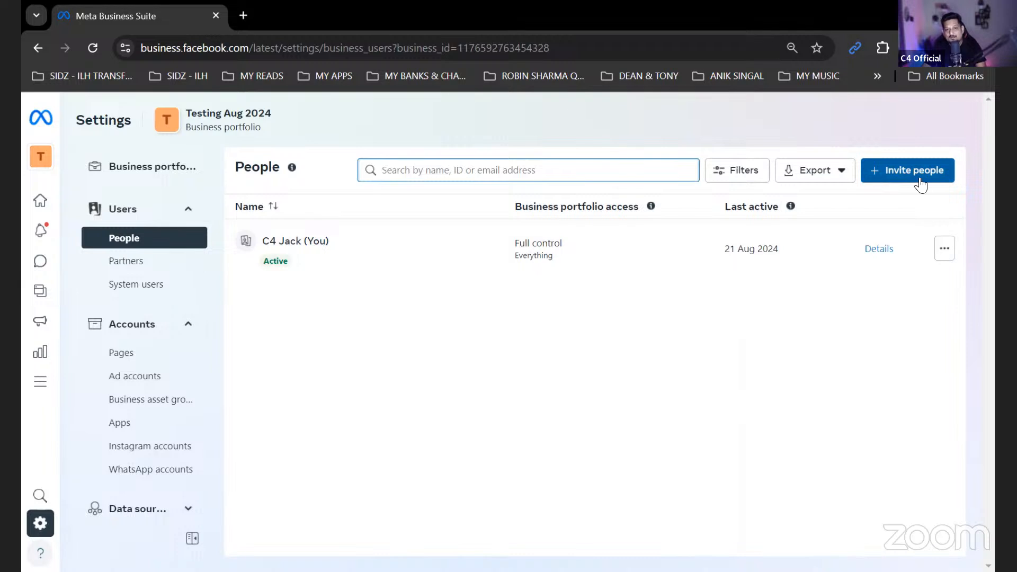
{"action": "key", "text": "alt+Tab"}
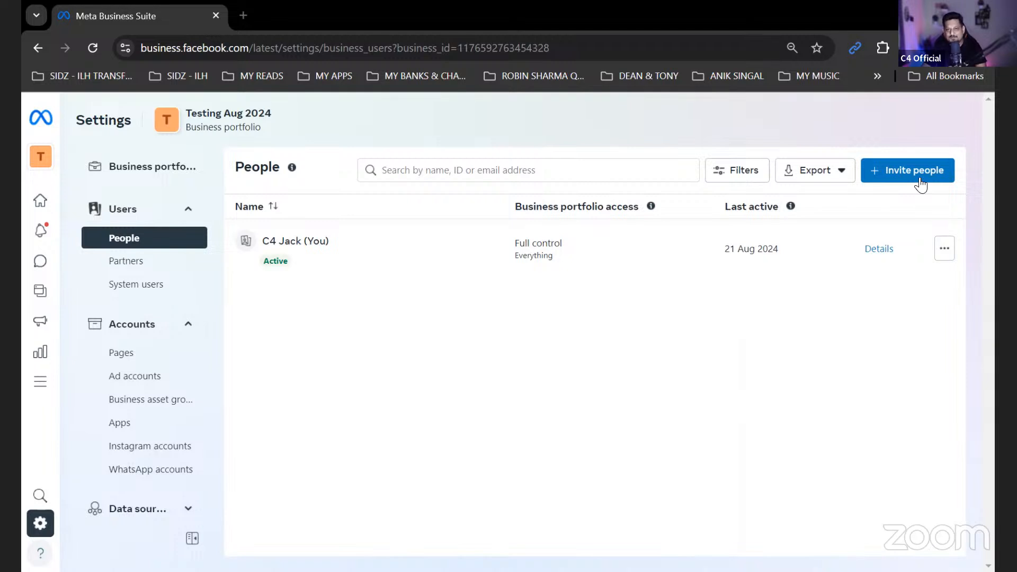
{"action": "left_click", "coordinate": [920, 178]}
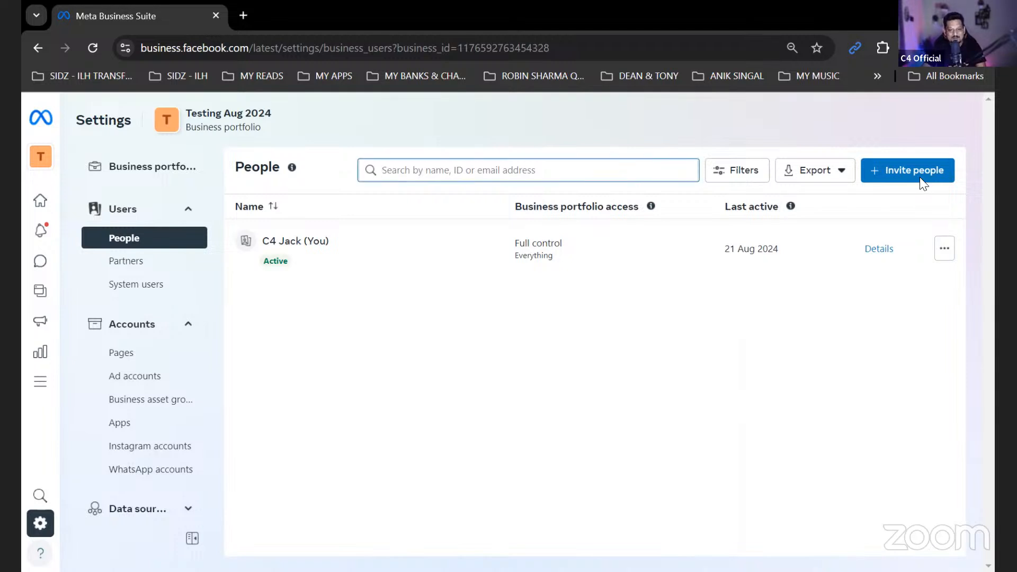
{"action": "left_click", "coordinate": [921, 178]}
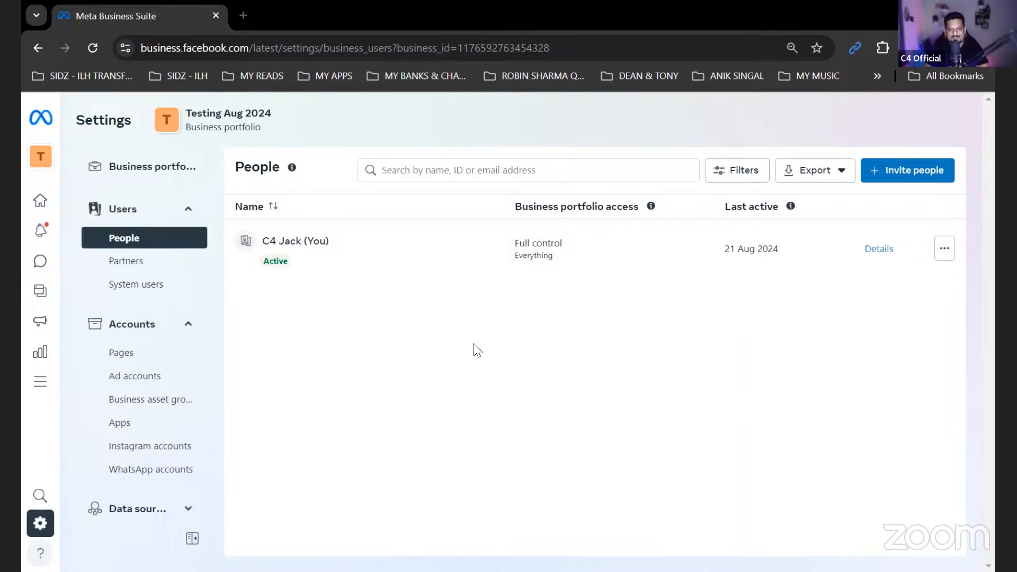
{"action": "key", "text": "alt+Tab"}
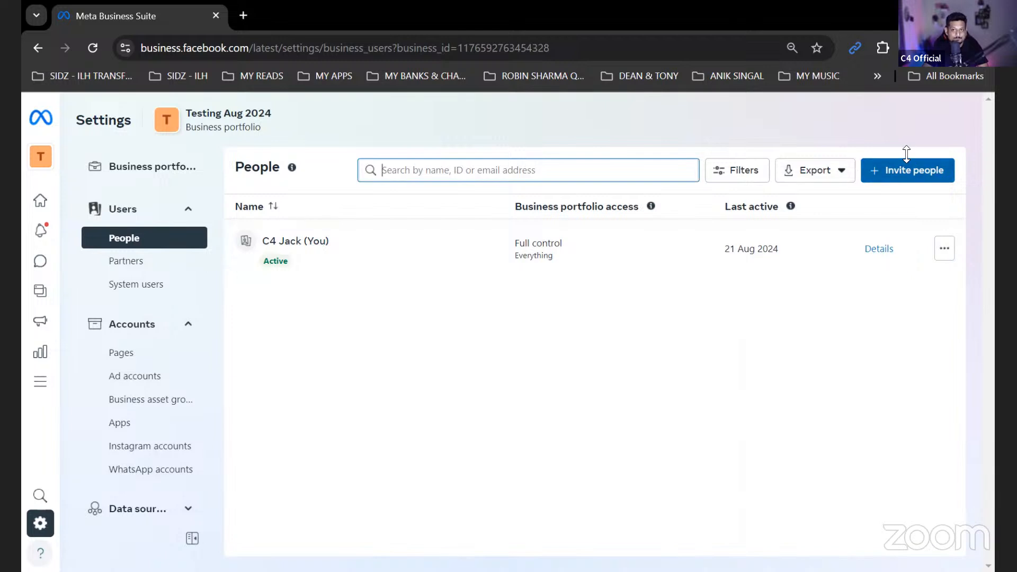
{"action": "key", "text": "alt+Tab"}
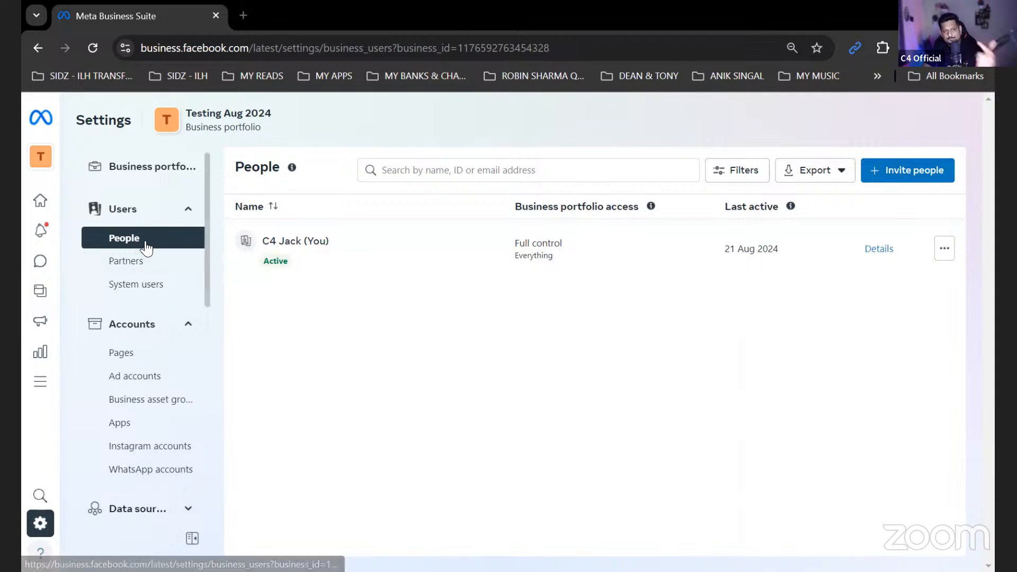
- Examine the options for adding a Facebook Page and the terms for claiming an Instagram account, without adding either
{"action": "left_click", "coordinate": [125, 356]}
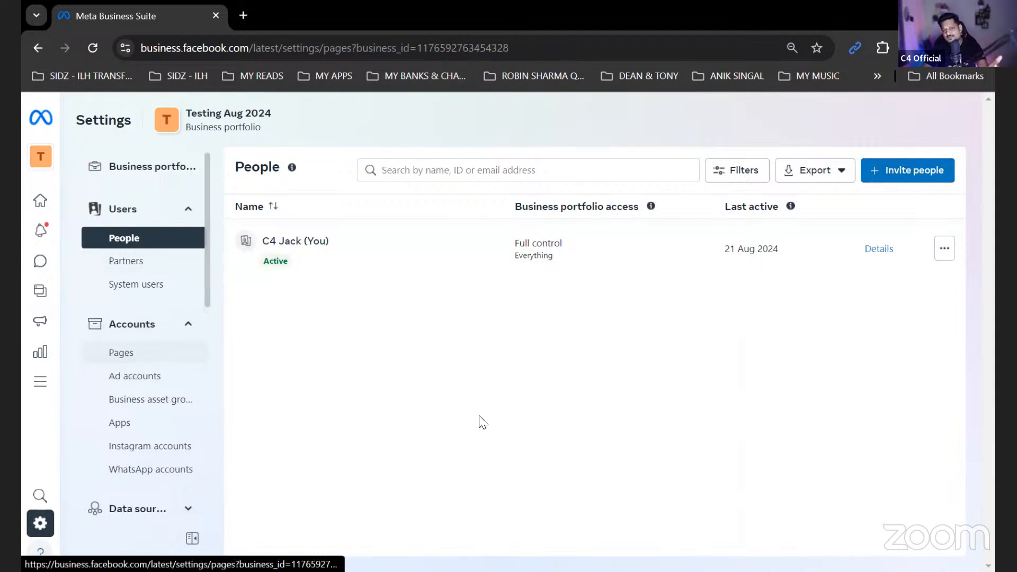
{"action": "left_click", "coordinate": [614, 507]}
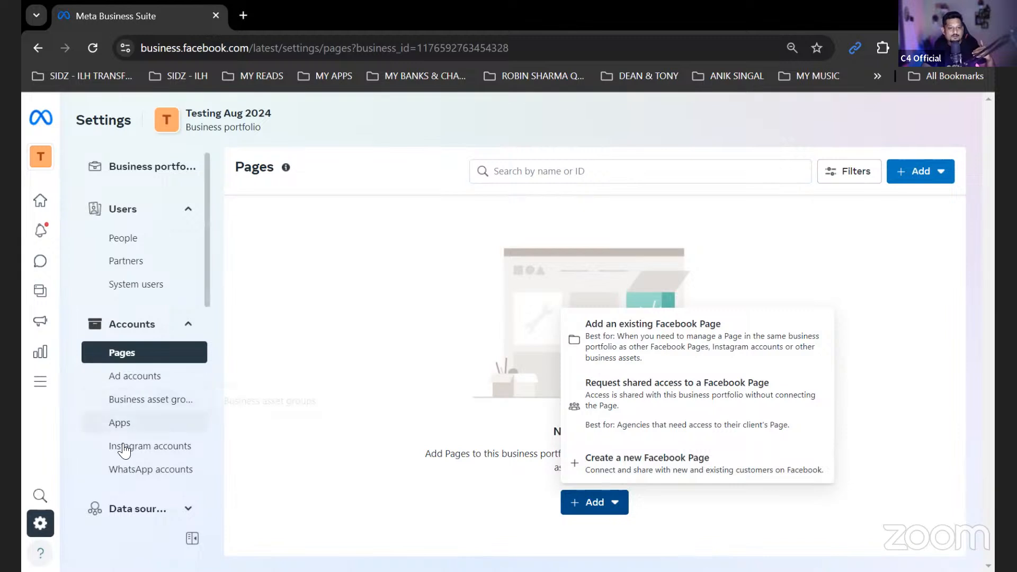
{"action": "left_click", "coordinate": [130, 447]}
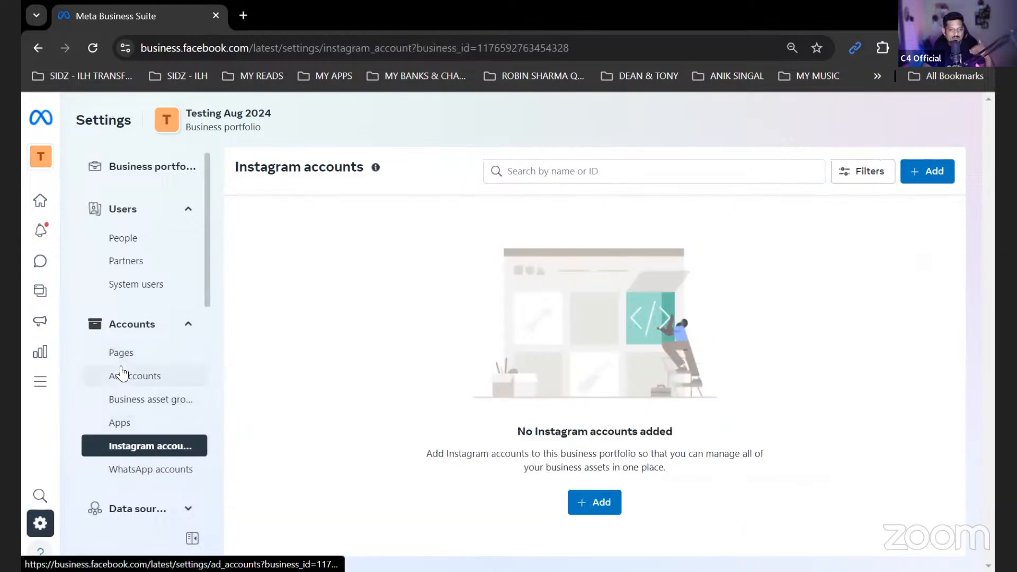
{"action": "left_click", "coordinate": [596, 501]}
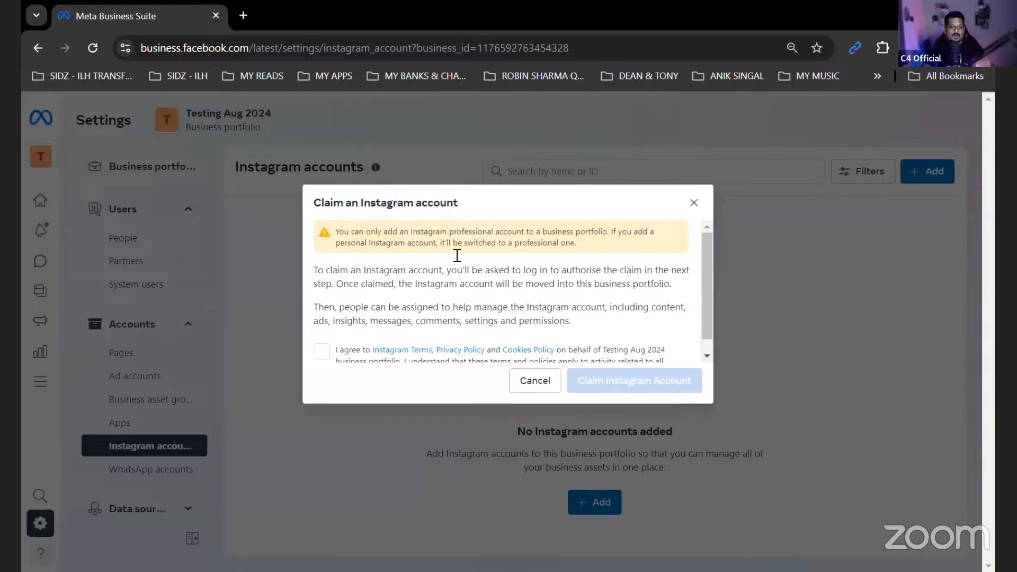
{"action": "left_click", "coordinate": [694, 203]}
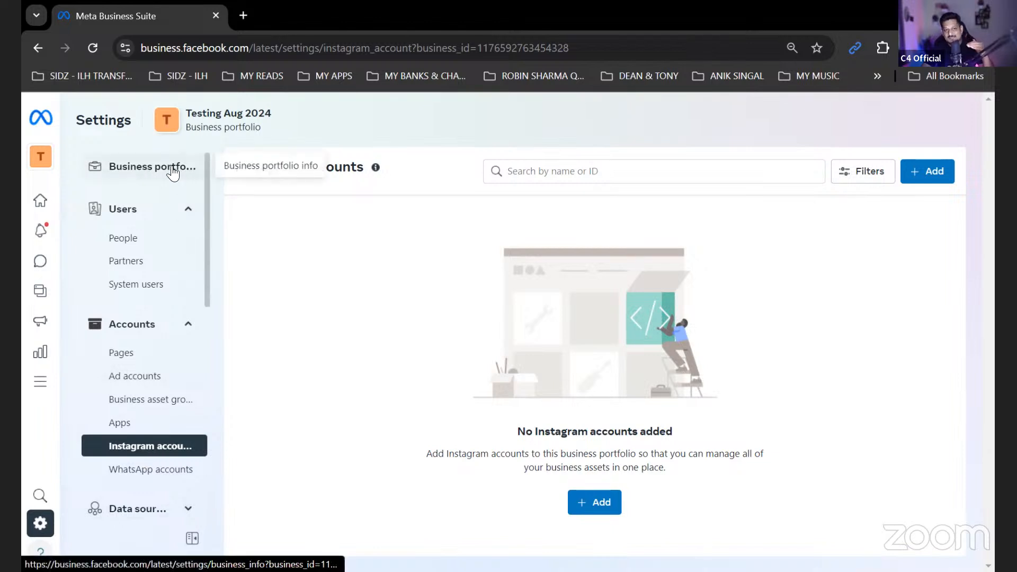
- Examine the choices for adding an ad account to the portfolio and close them without picking one
{"action": "mouse_move", "coordinate": [38, 139]}
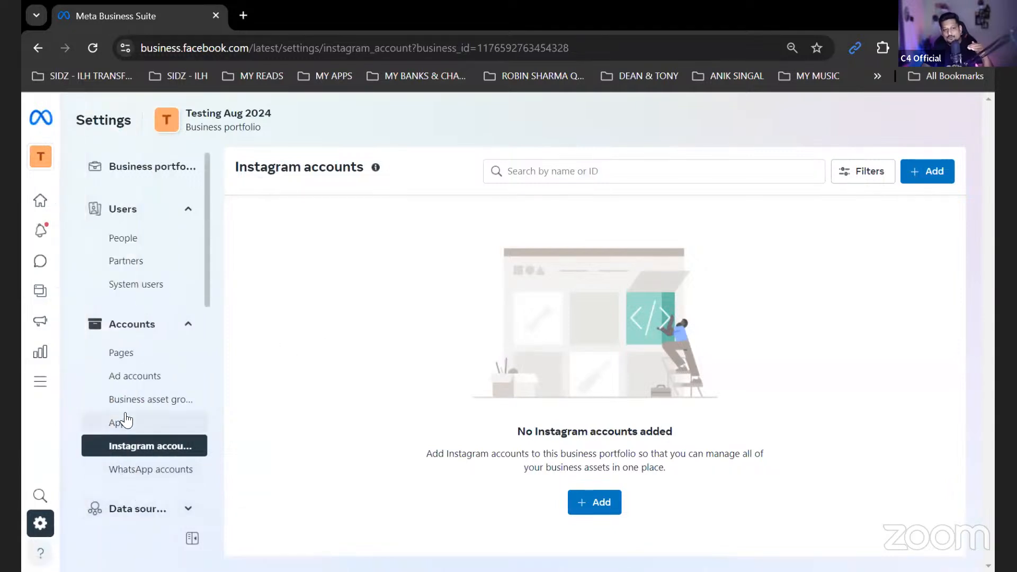
{"action": "left_click", "coordinate": [131, 379]}
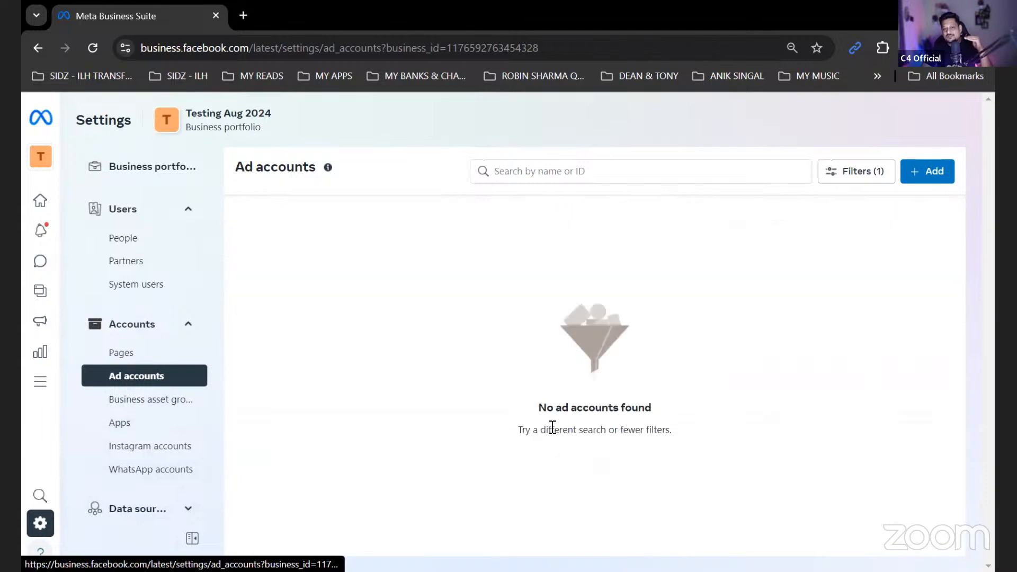
{"action": "left_click", "coordinate": [912, 171]}
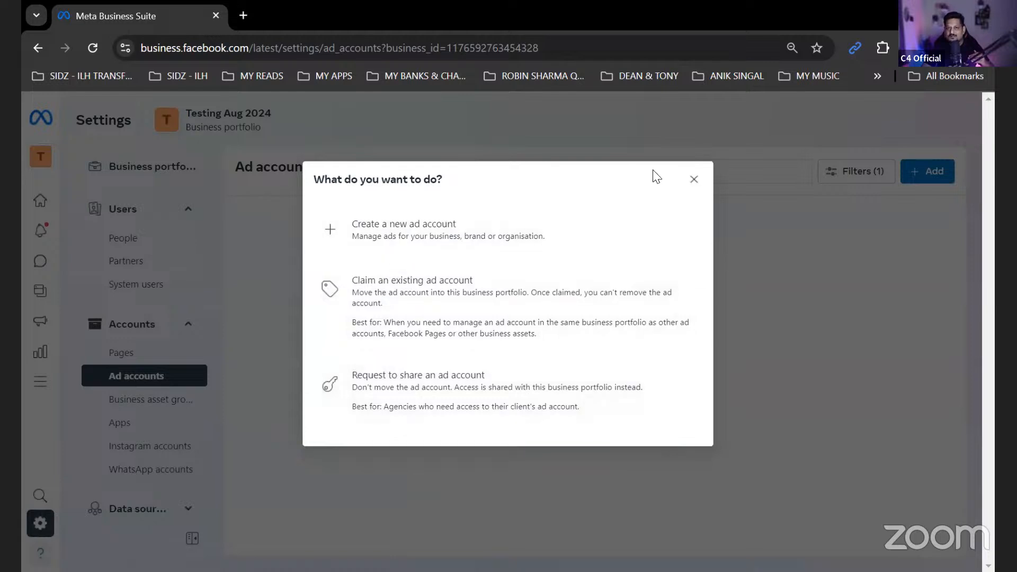
{"action": "left_click", "coordinate": [694, 181]}
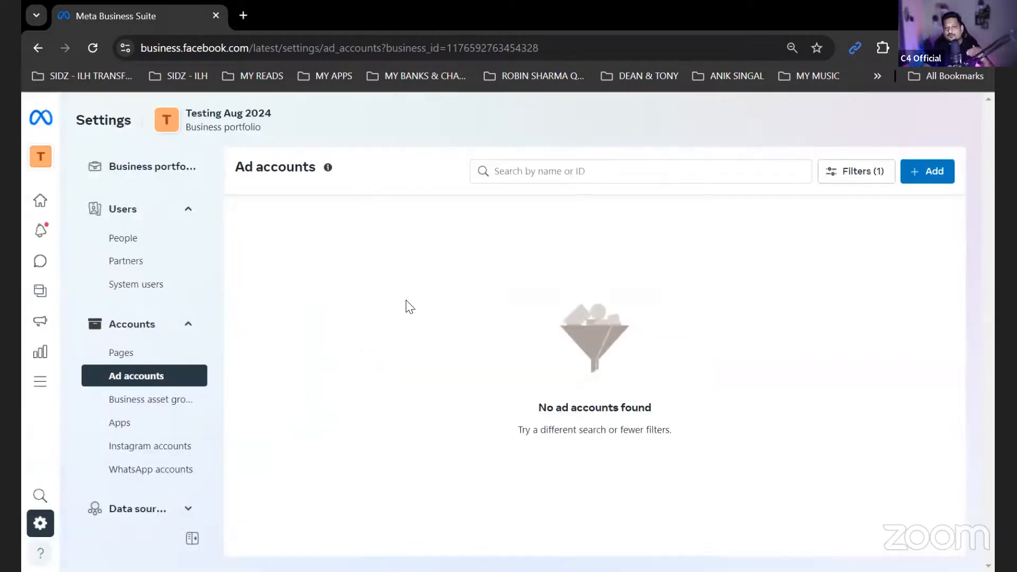